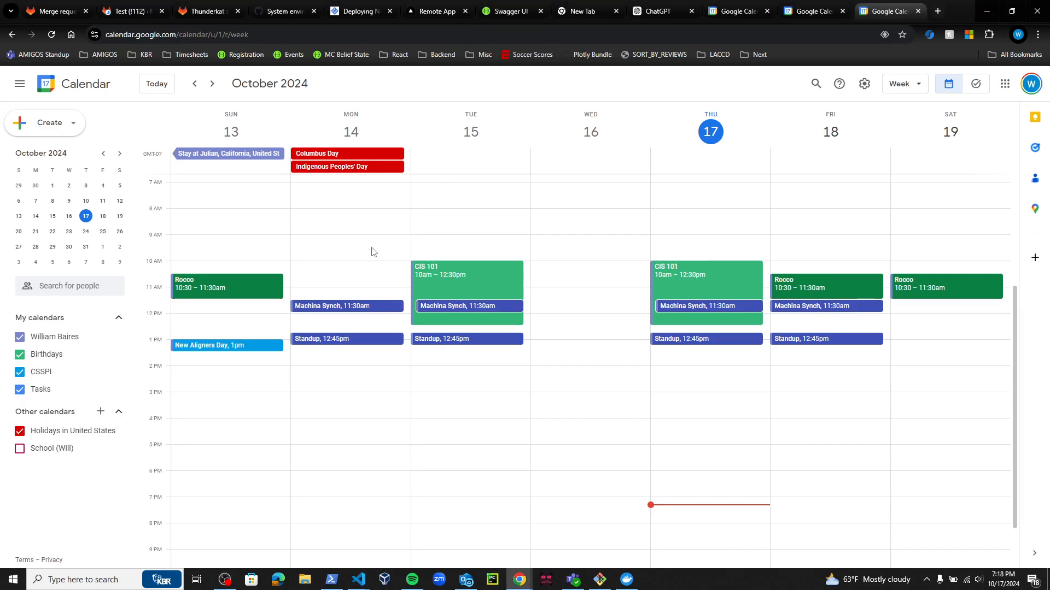
Look through the current weekly schedule and the 2021 schedules, going back from the week of July 4 to the week of June 20
scroll(519, 251, "up", 1)
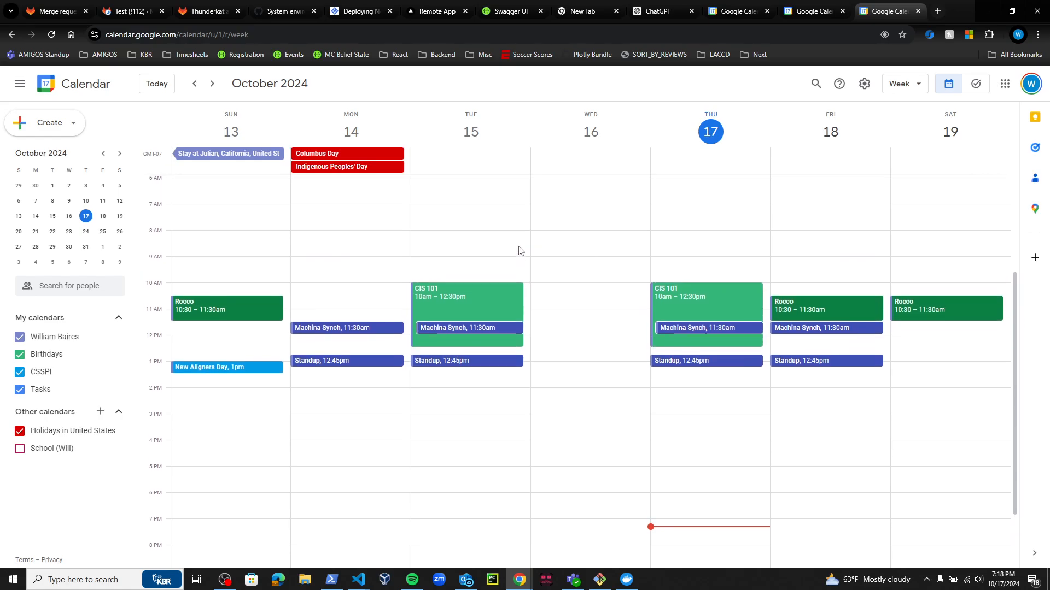
scroll(519, 251, "down", 1)
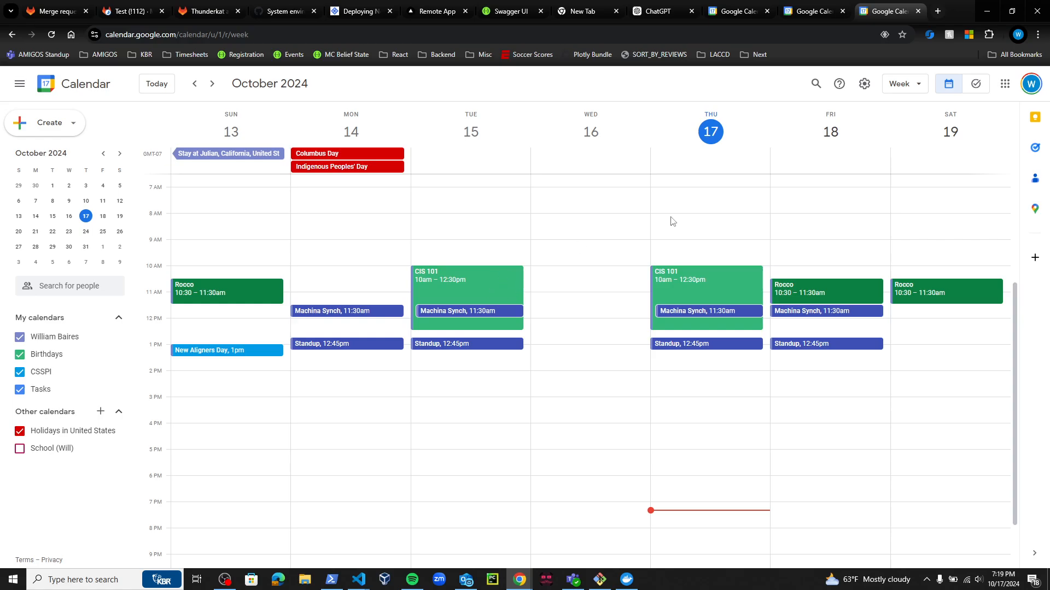
left_click(813, 7)
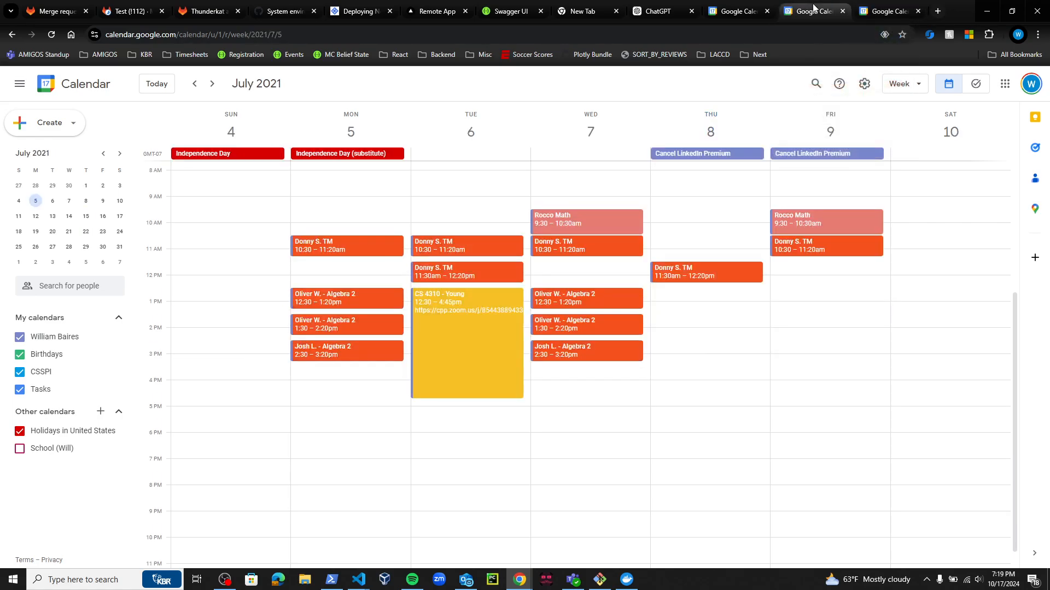
scroll(512, 231, "up", 1)
scroll(513, 231, "up", 1)
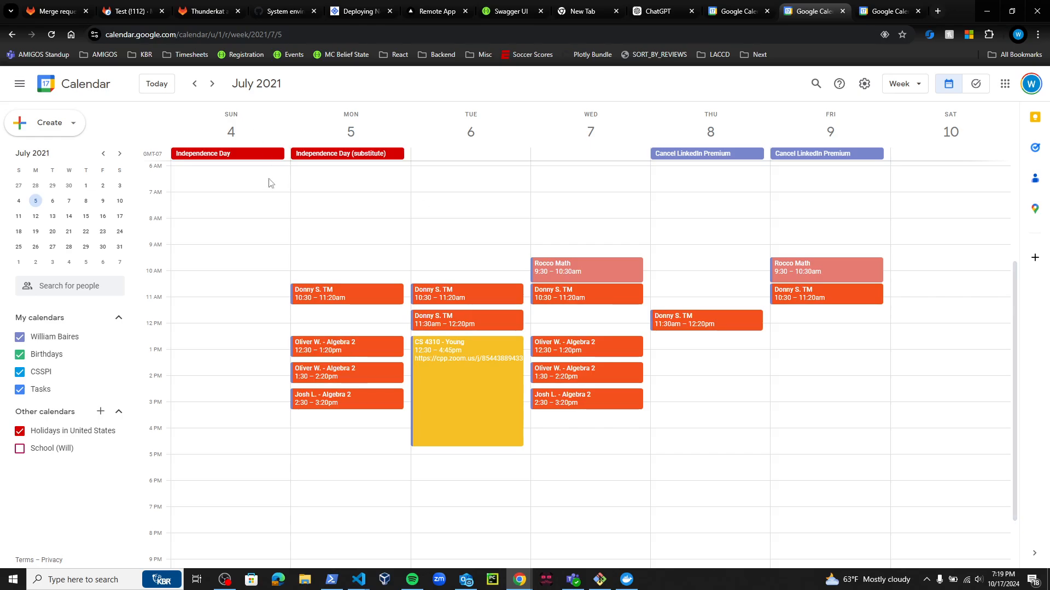
scroll(260, 214, "down", 1)
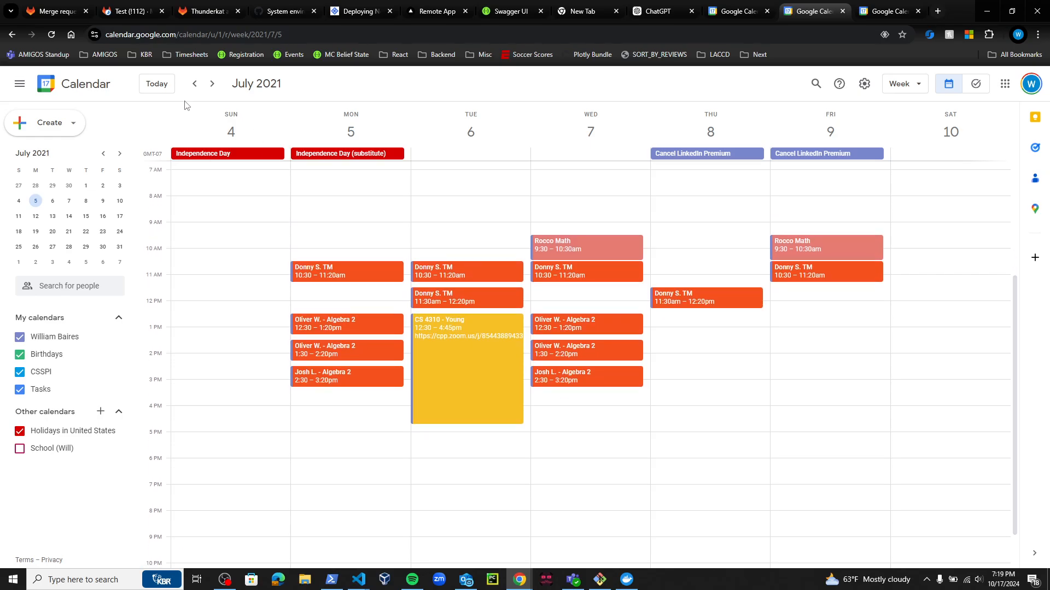
left_click(194, 85)
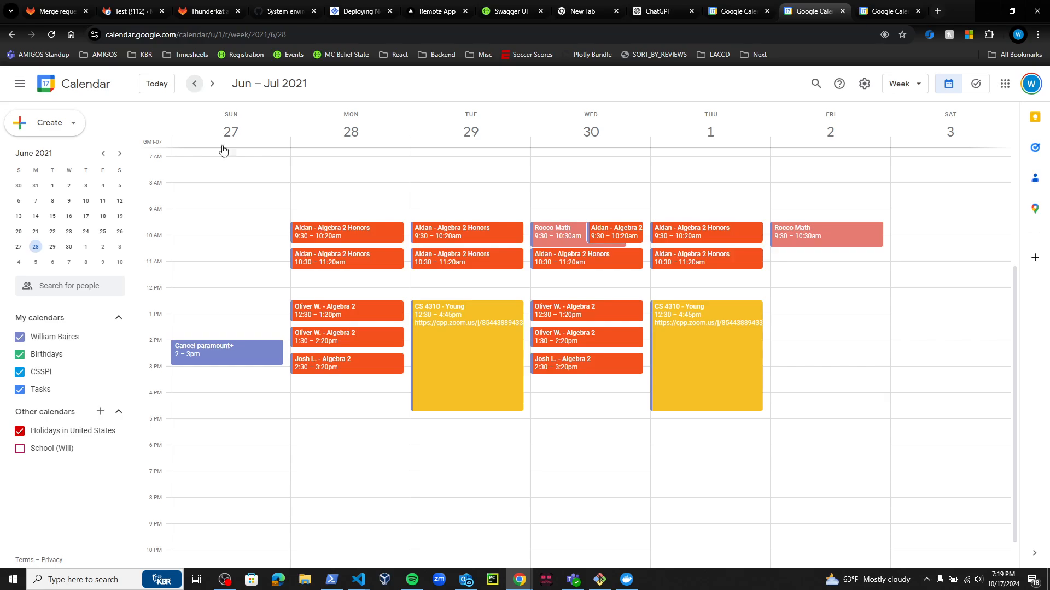
scroll(245, 222, "up", 1)
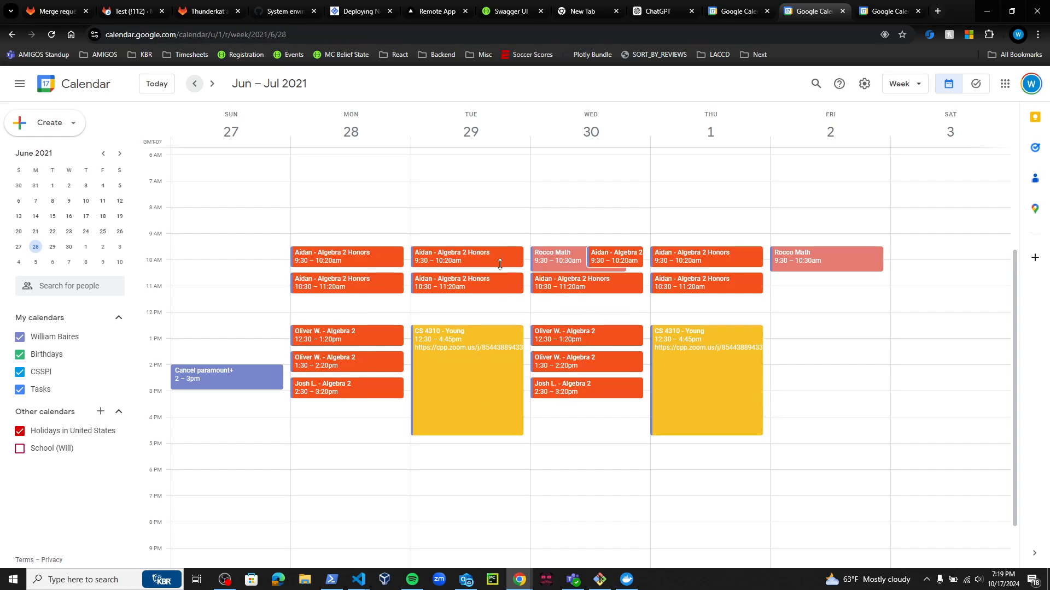
left_click(195, 85)
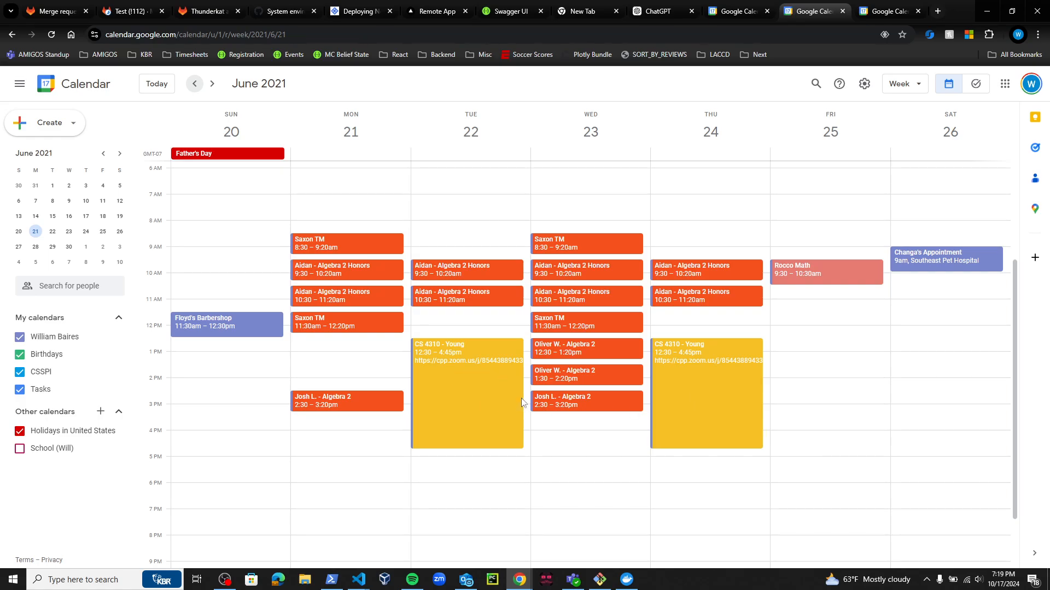
View the details of the Tuesday, June 22 CS 4310 class event, highlighting its reminder and its Zoom link
left_click(480, 393)
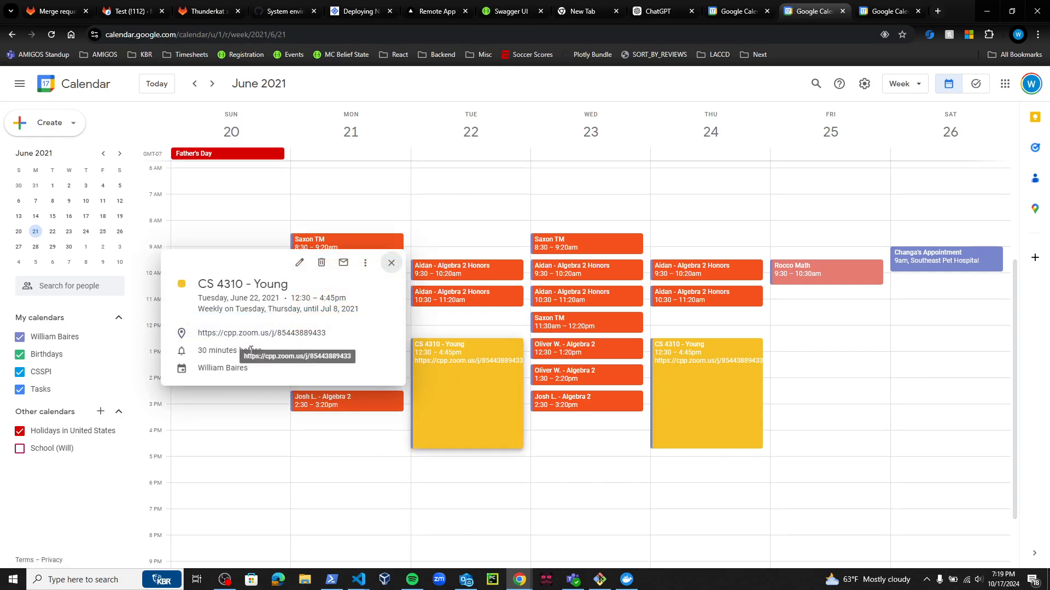
triple_click(242, 356)
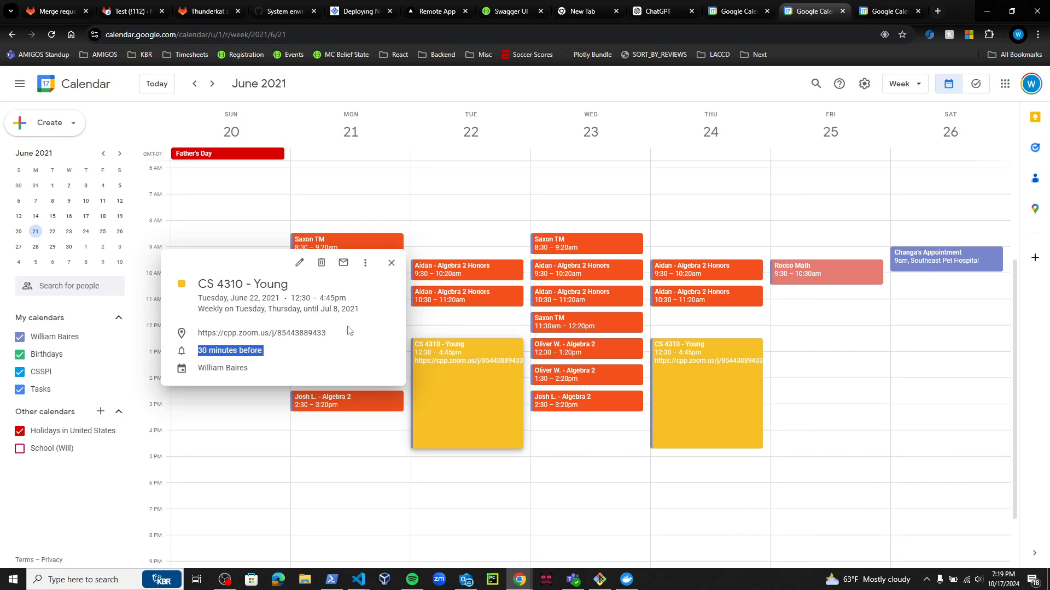
left_click_drag(342, 333, 203, 323)
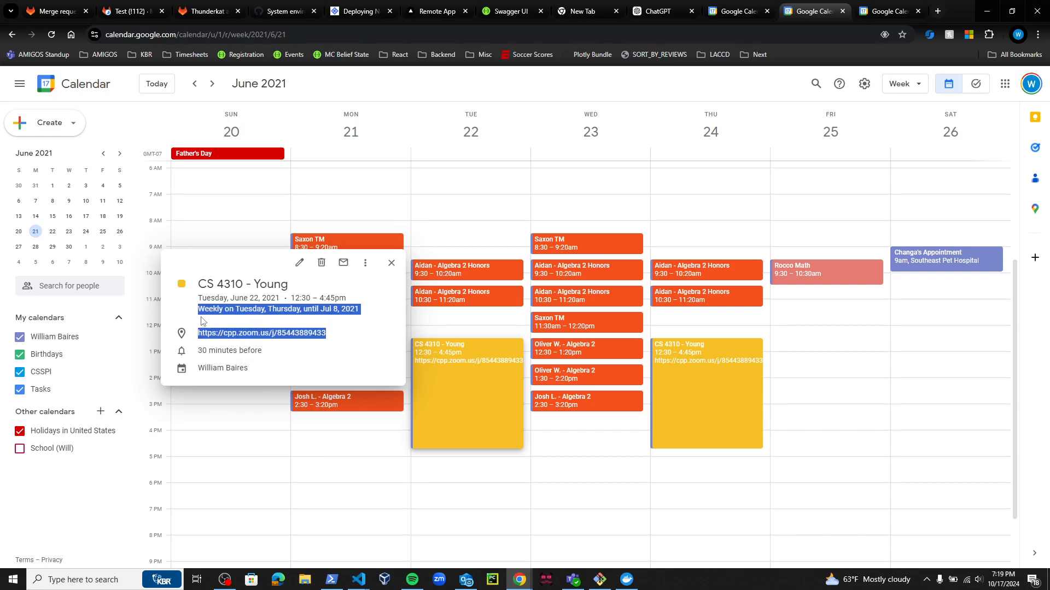
left_click(351, 323)
left_click_drag(340, 330, 195, 330)
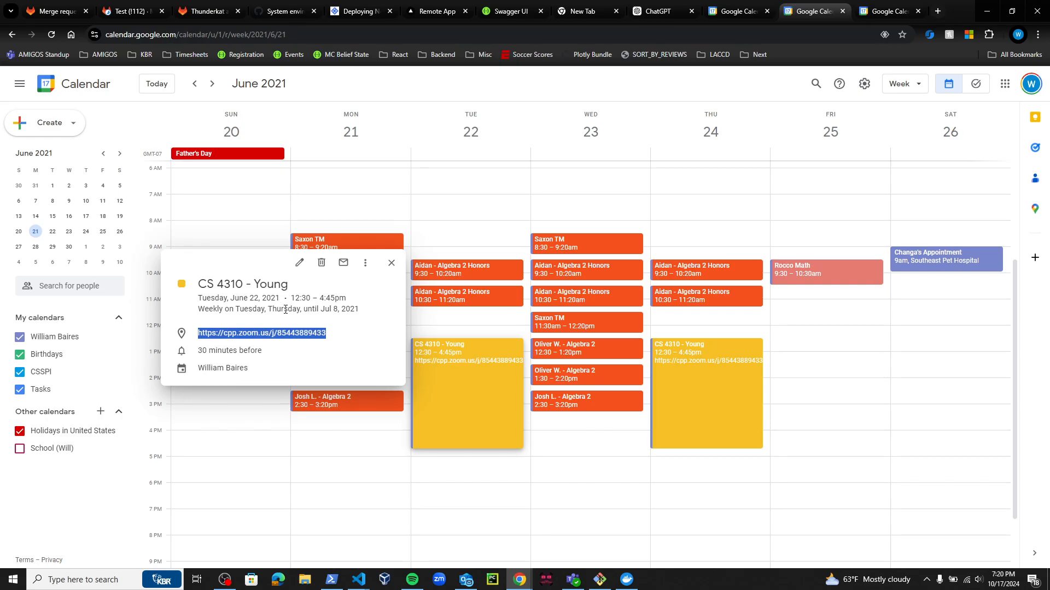
Switch to the other account's October 2024 calendar and go forward to the week of October 27, showing the morning hours
left_click(749, 15)
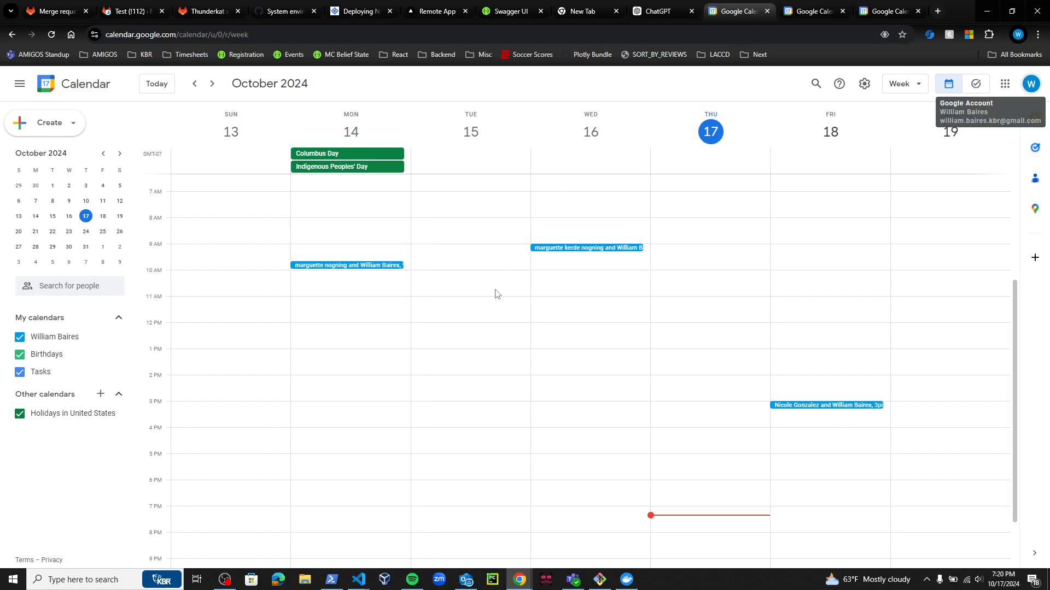
scroll(495, 295, "down", 2)
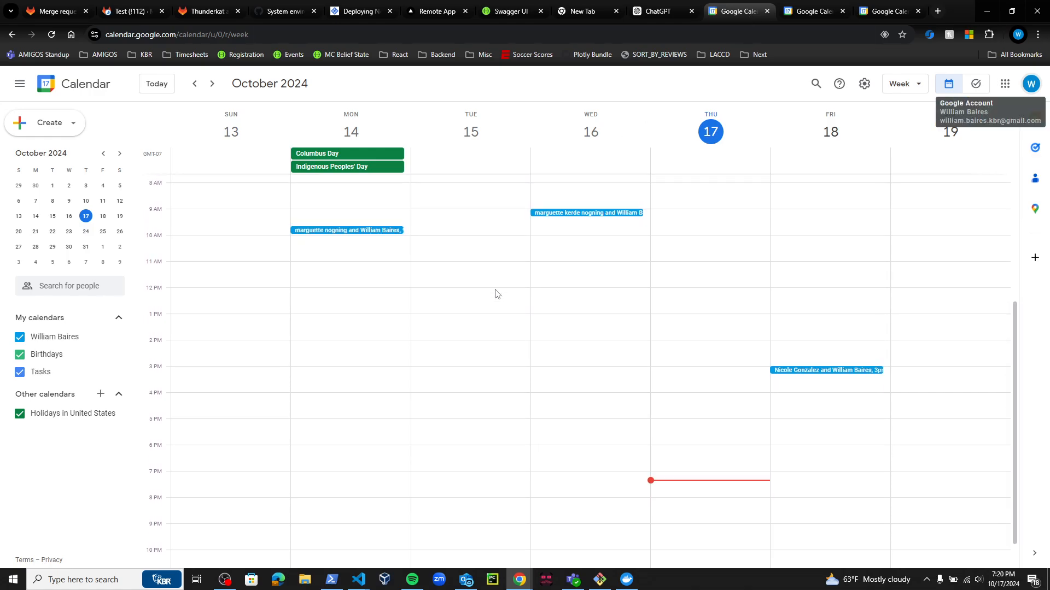
scroll(496, 294, "up", 3)
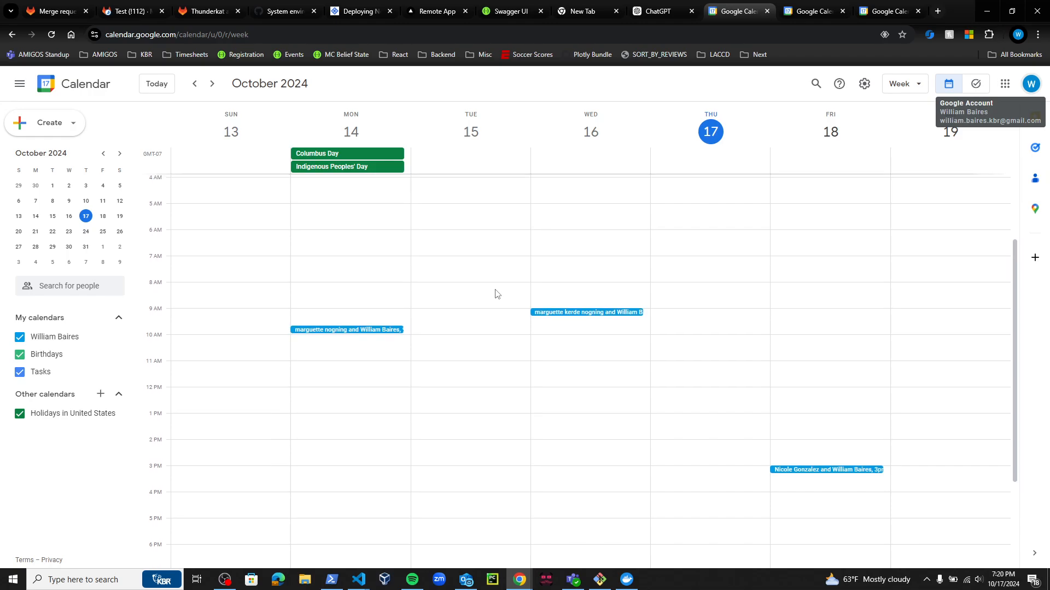
scroll(496, 294, "down", 4)
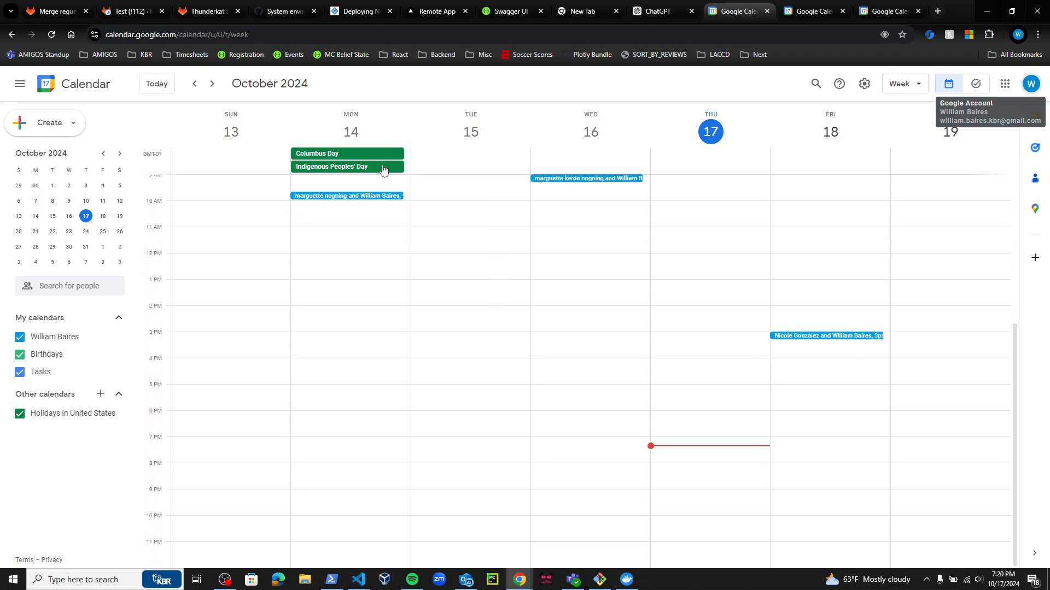
left_click(212, 83)
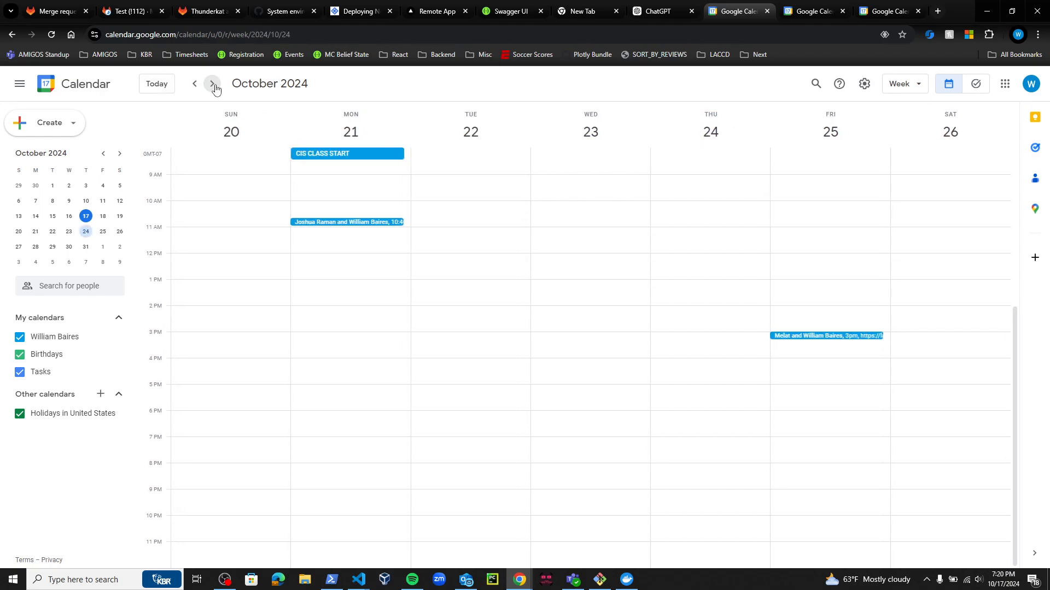
left_click(212, 84)
scroll(299, 259, "up", 5)
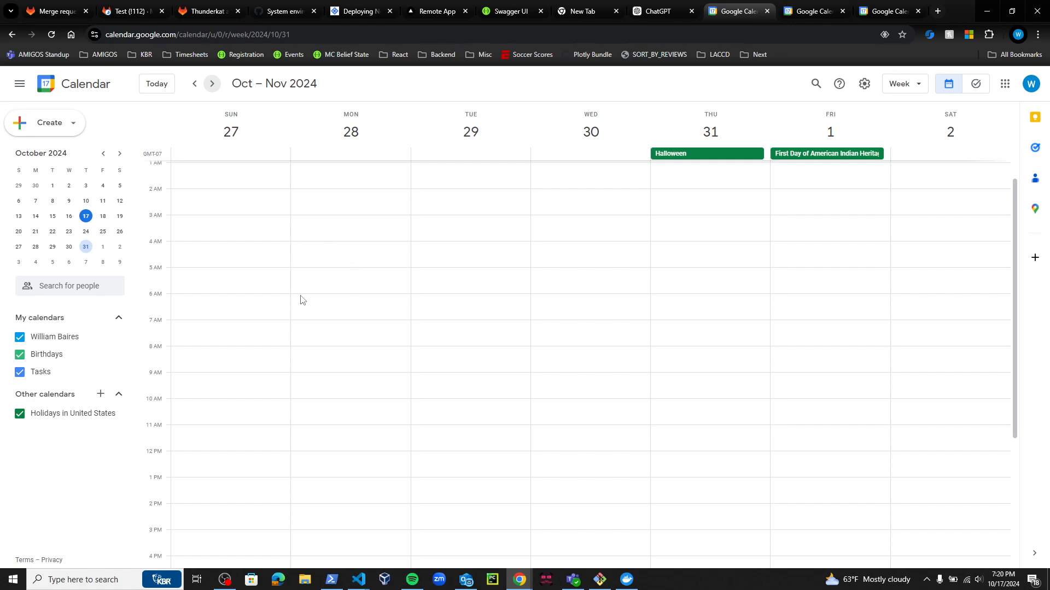
scroll(301, 300, "down", 3)
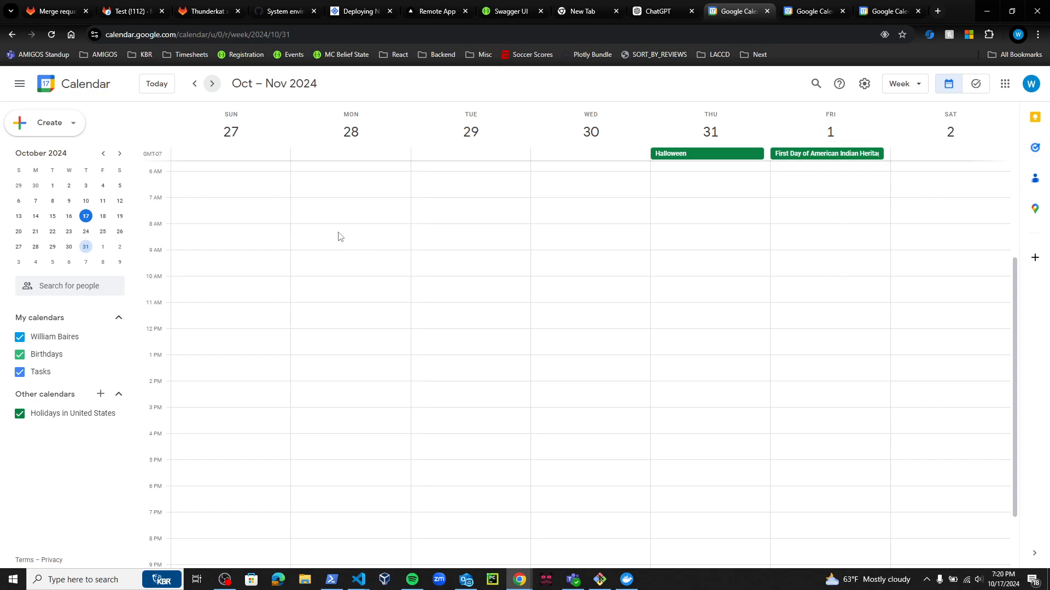
Create an event titled "Dentist Appointment" in the Monday morning slot and change its date to Tuesday, October 29
left_click(344, 244)
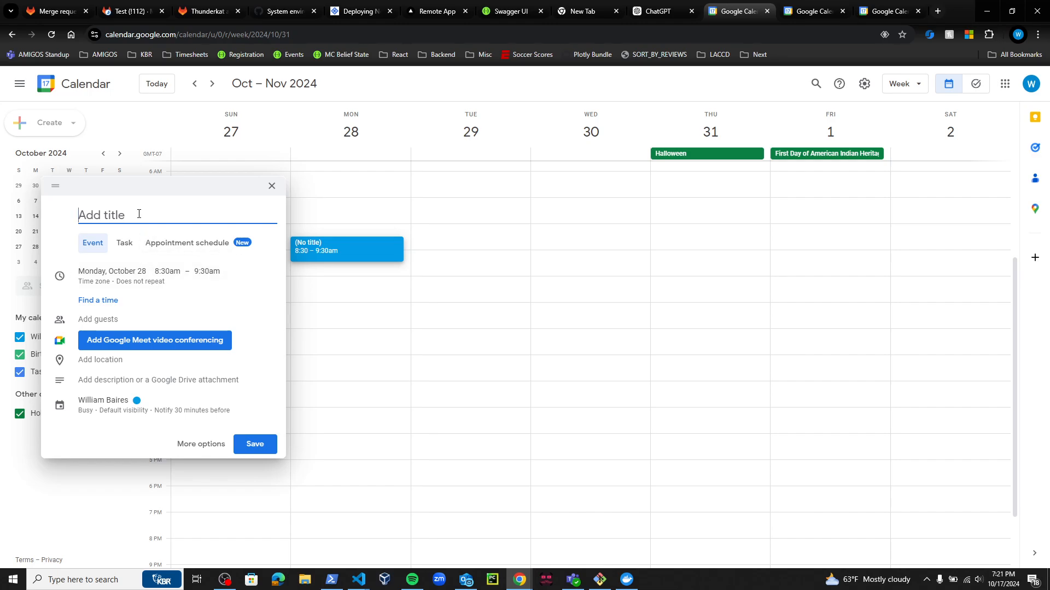
type("Dentist")
type("Appointment")
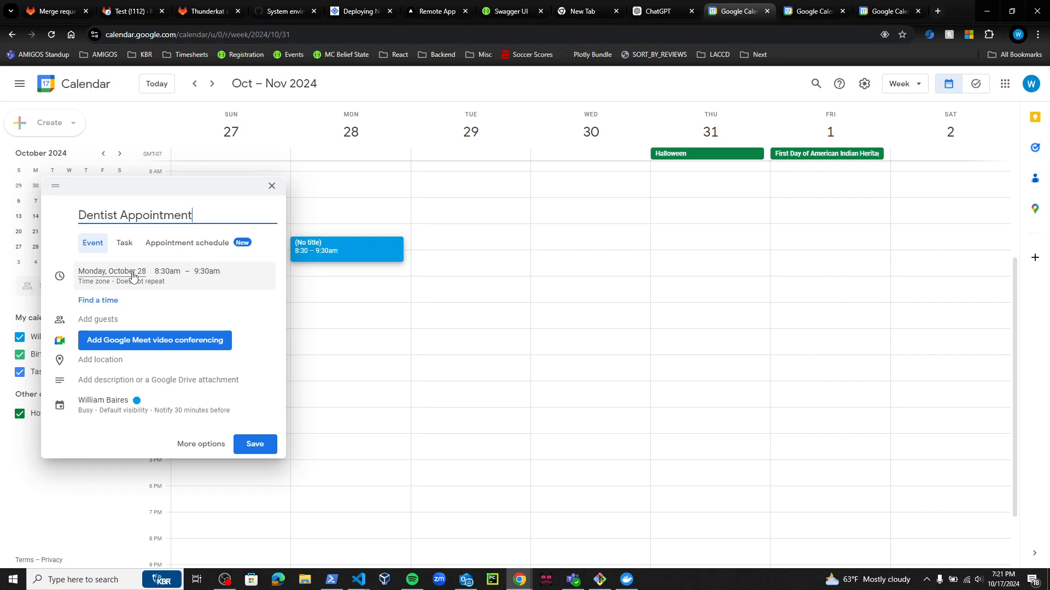
left_click(178, 271)
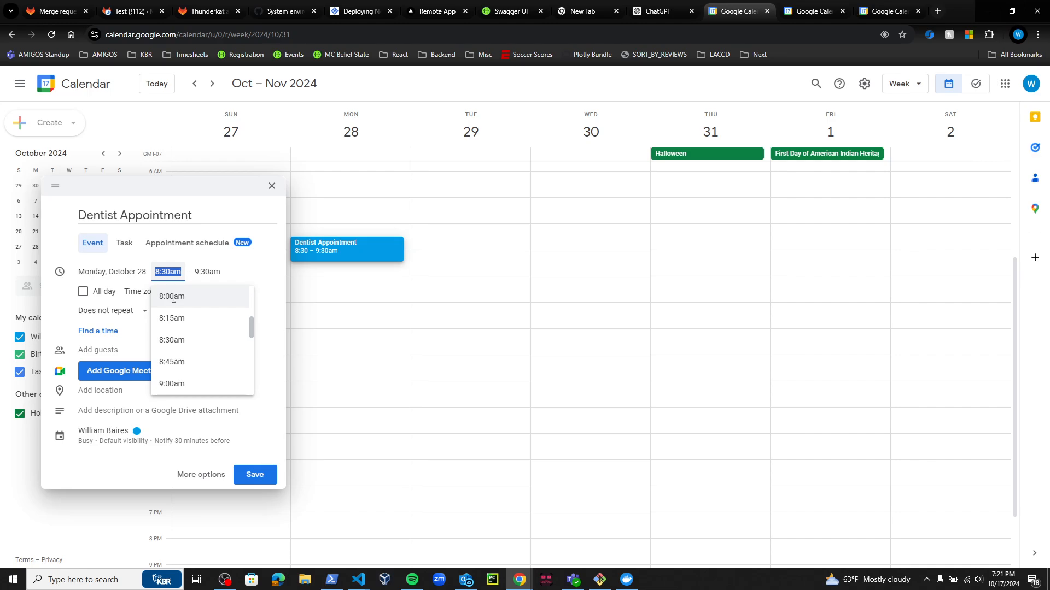
left_click(112, 271)
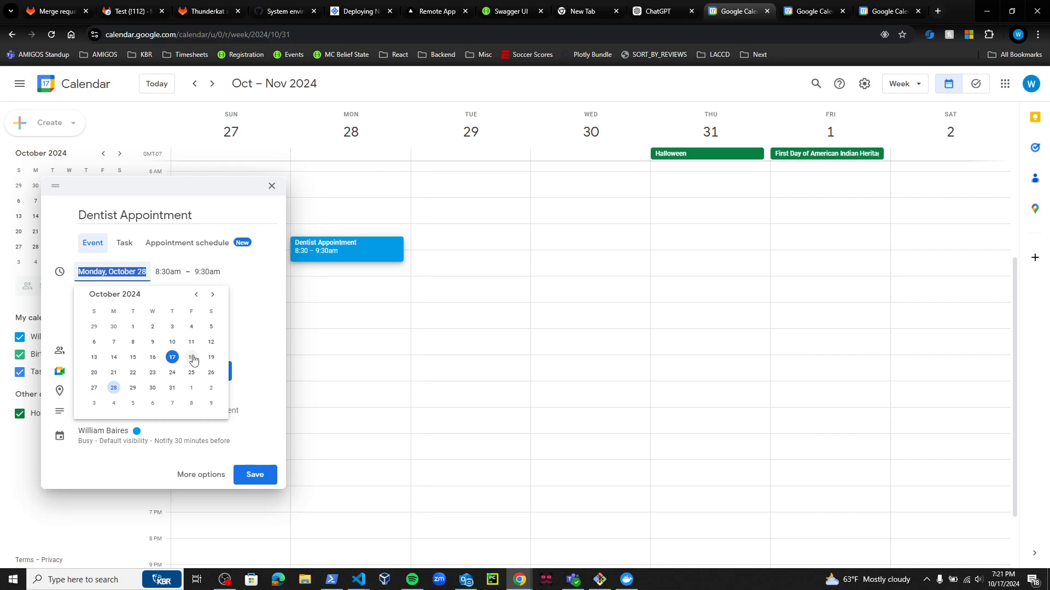
left_click(133, 387)
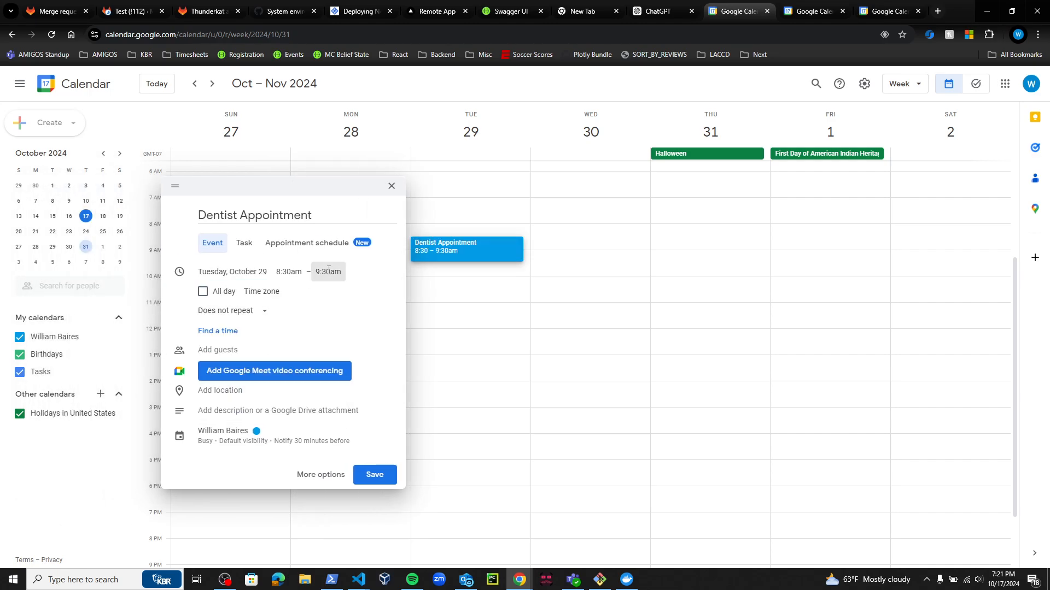
Open the full editing options of the dentist appointment and set its start time to 10:00am
left_click(302, 269)
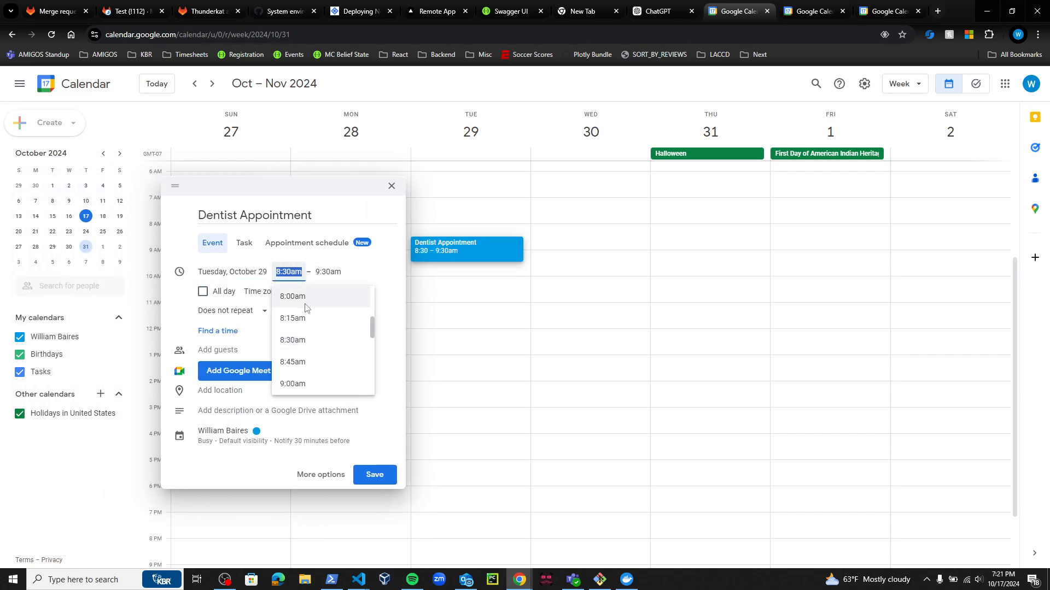
left_click(377, 273)
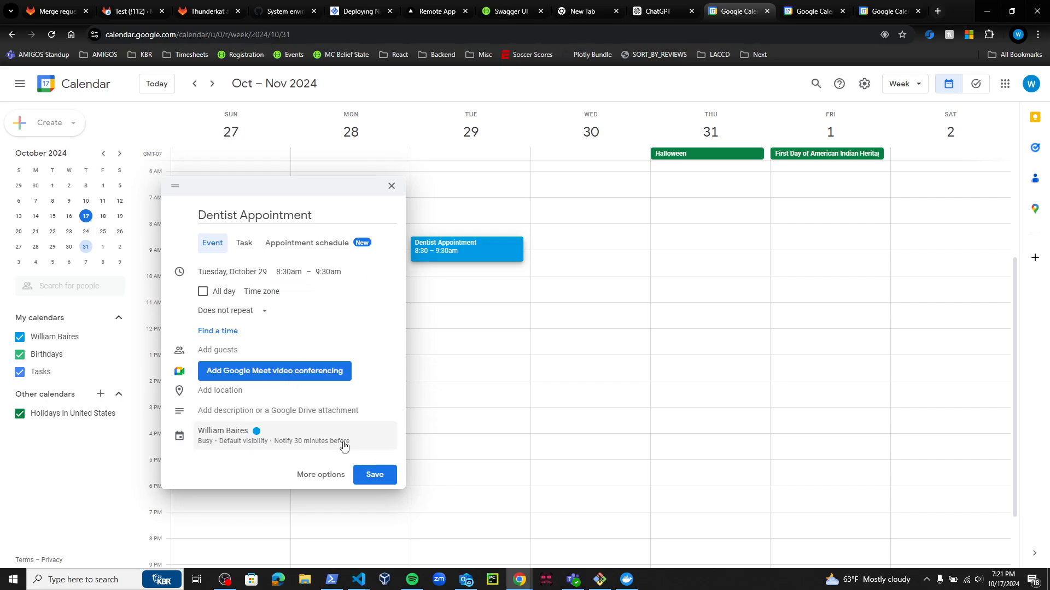
left_click(330, 475)
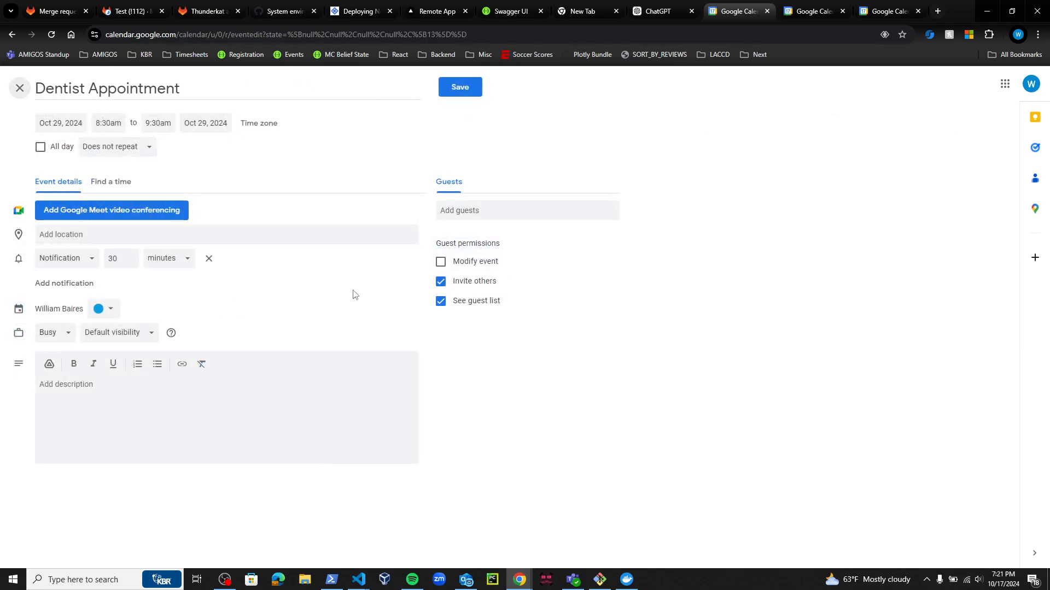
left_click(109, 123)
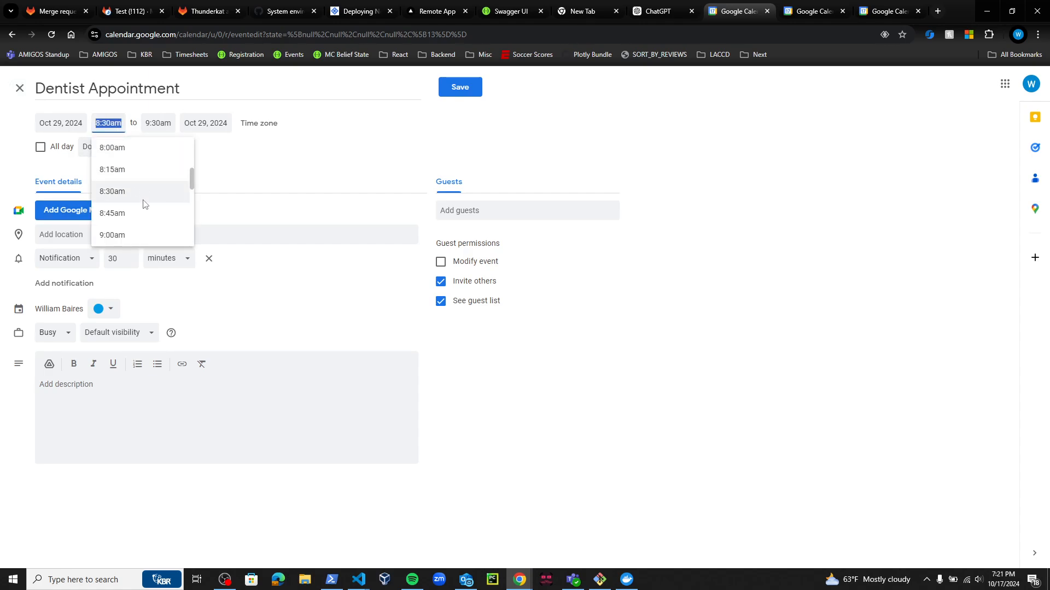
scroll(143, 205, "down", 2)
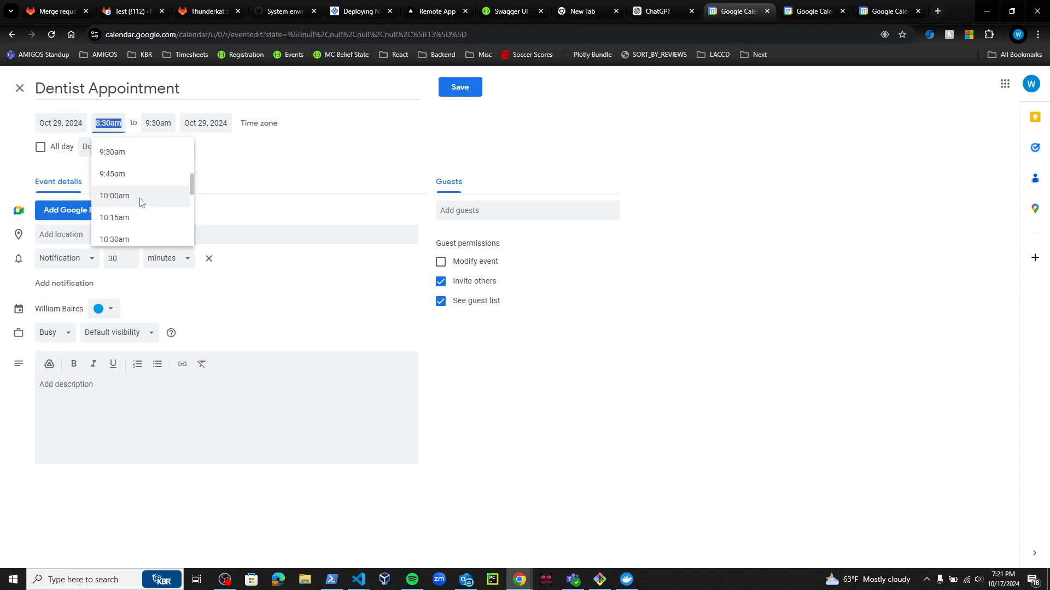
left_click(139, 198)
Set the appointment's end time to 11:50am and make it repeat weekly on Tuesday
left_click(164, 123)
scroll(174, 197, "down", 1)
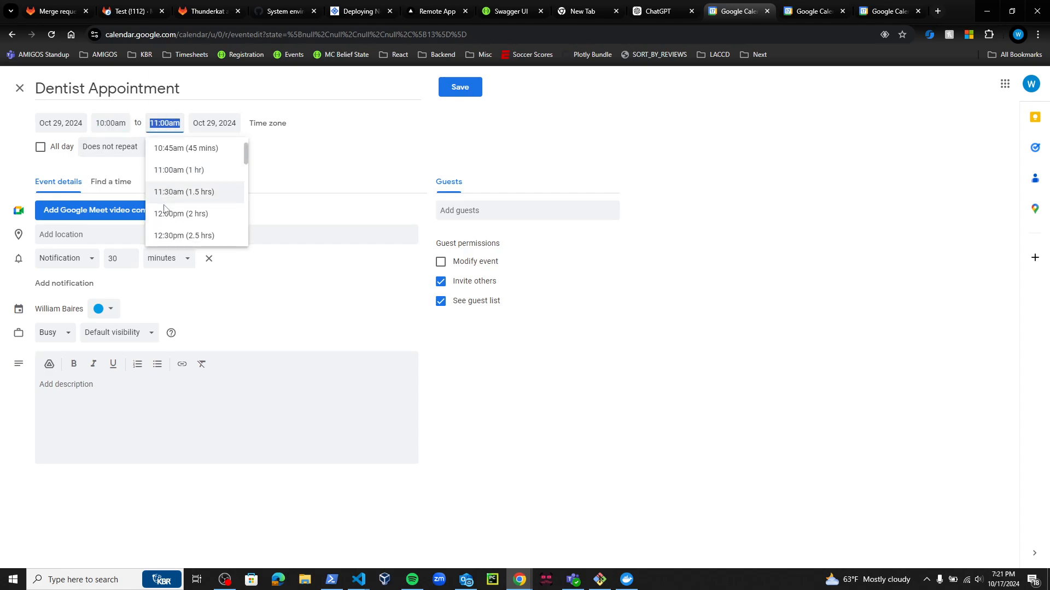
left_click(173, 192)
left_click(169, 124)
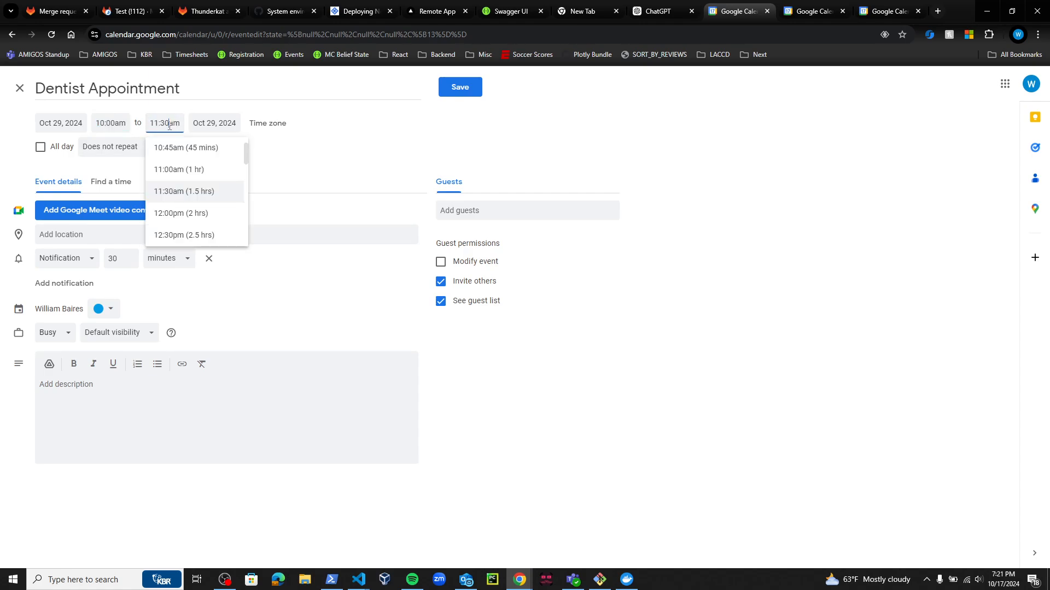
key("BackSpace")
key("BackSpace")
type("50")
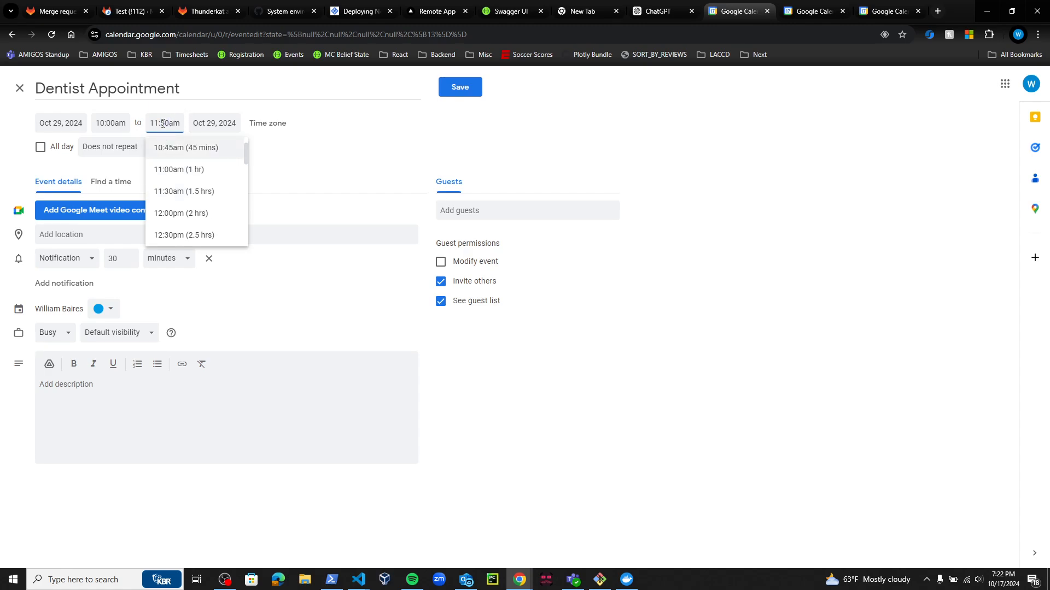
left_click(287, 169)
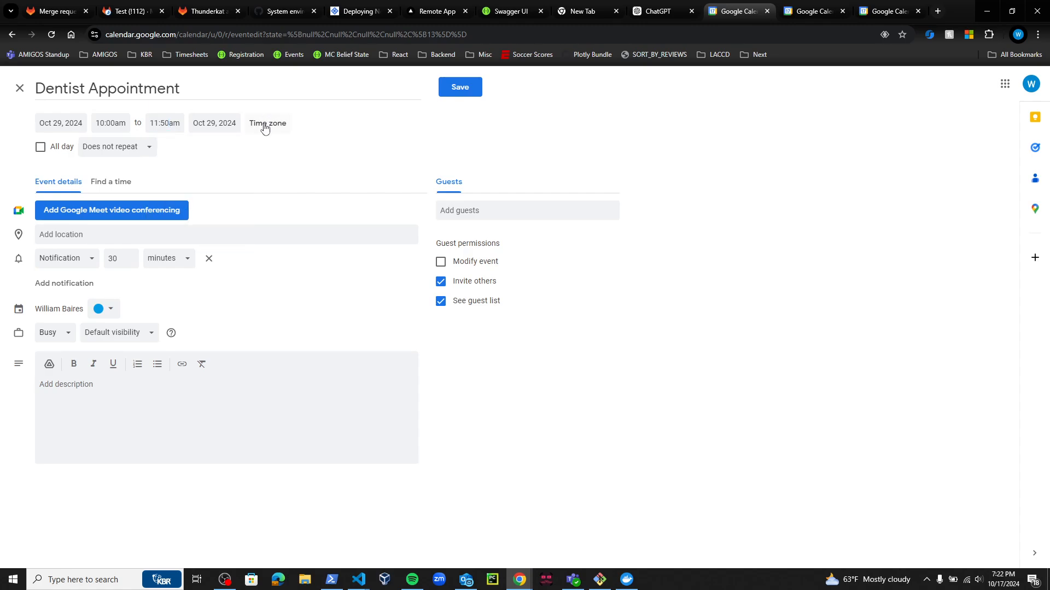
left_click(137, 148)
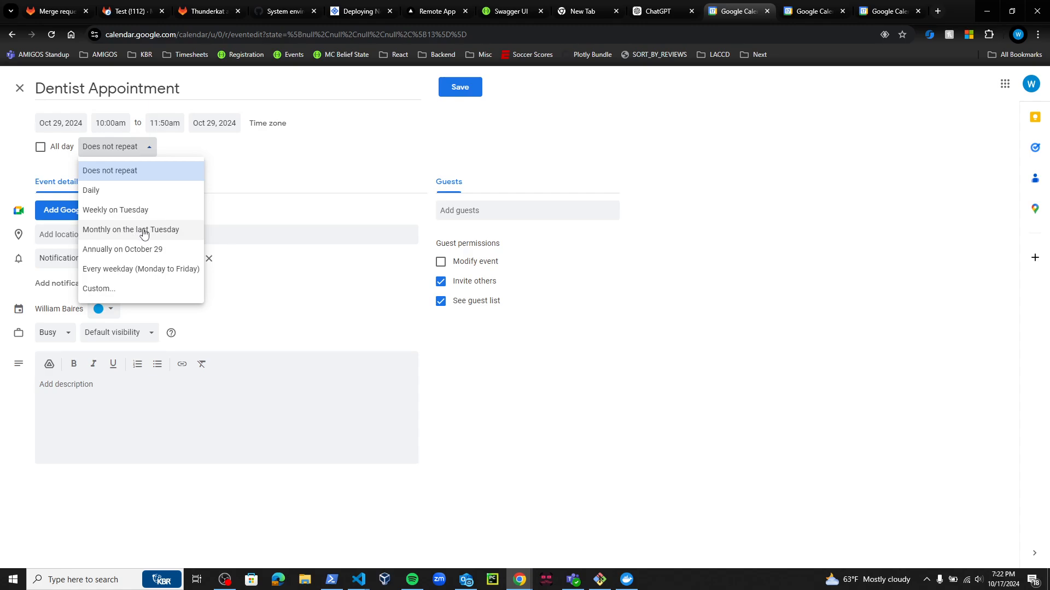
left_click(121, 211)
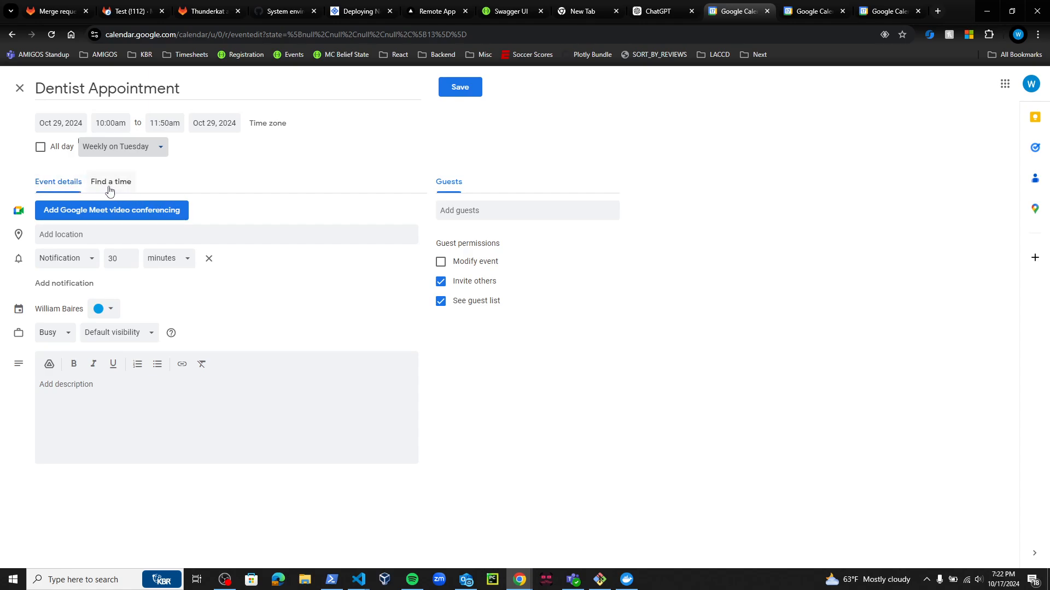
Set the dentist appointment's location to Dentists of South Pasadena using a search for "Dentist"
left_click(96, 235)
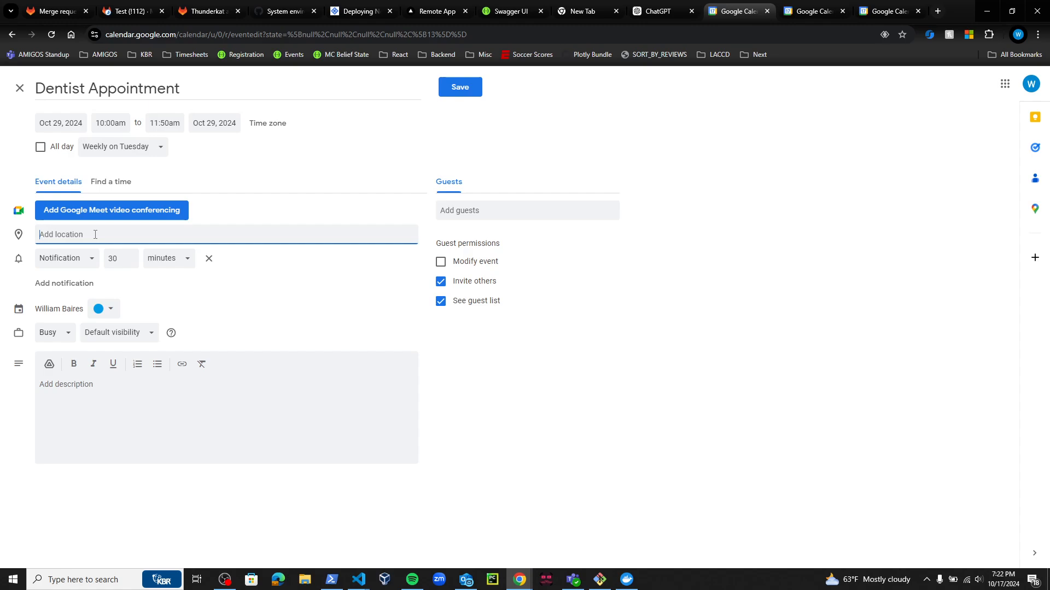
type("Dentist")
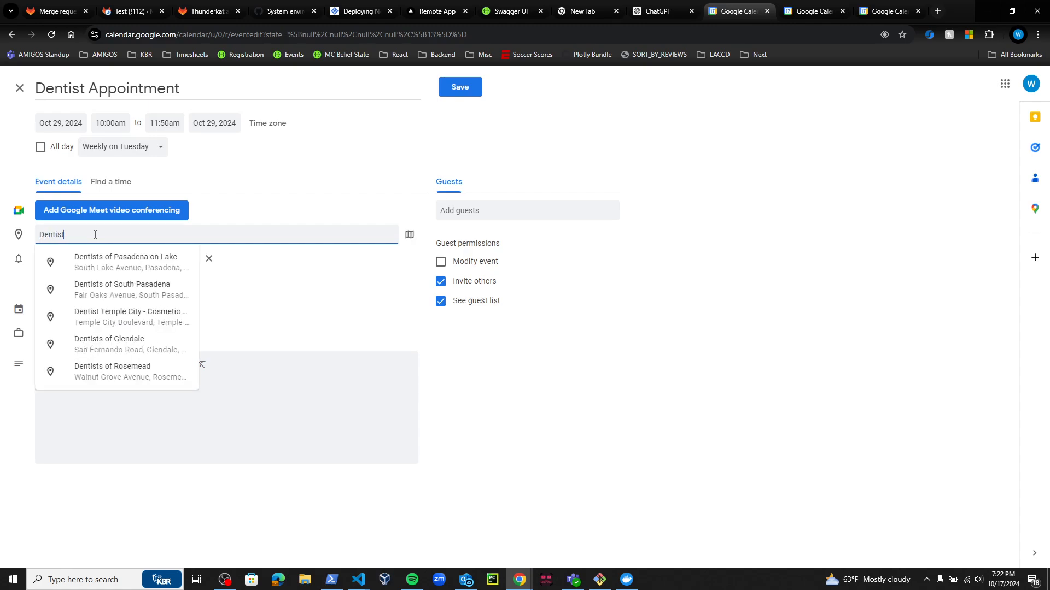
left_click(131, 296)
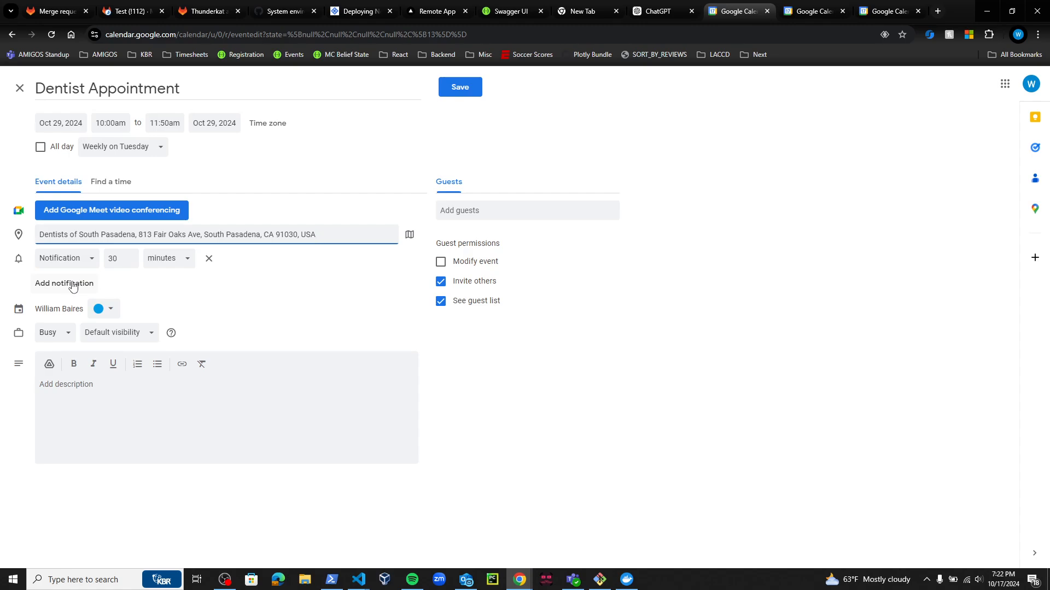
Check the available time units and delivery types for the dentist appointment's notification
left_click(167, 265)
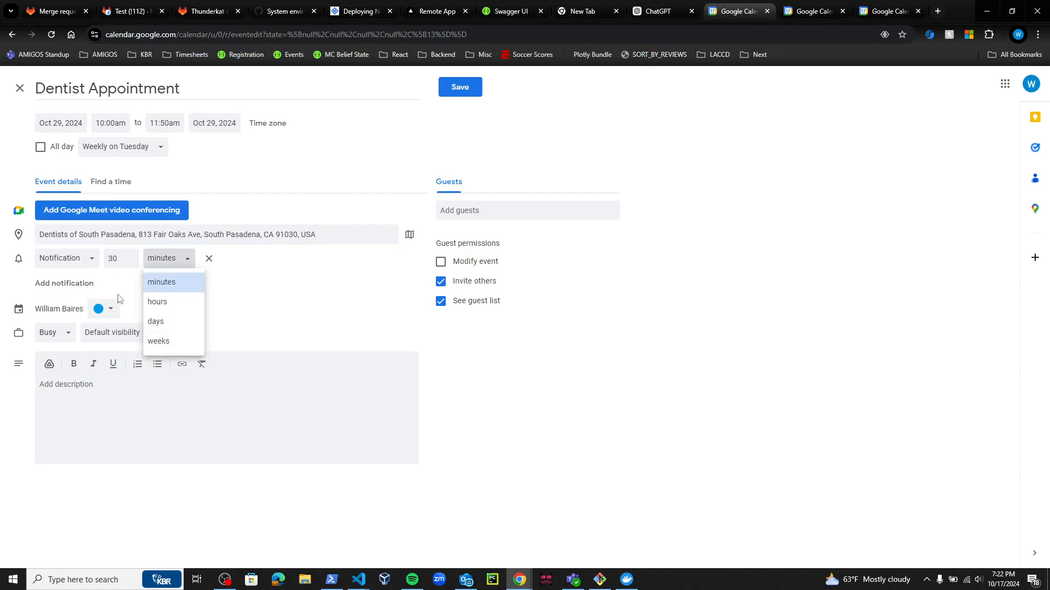
left_click(115, 258)
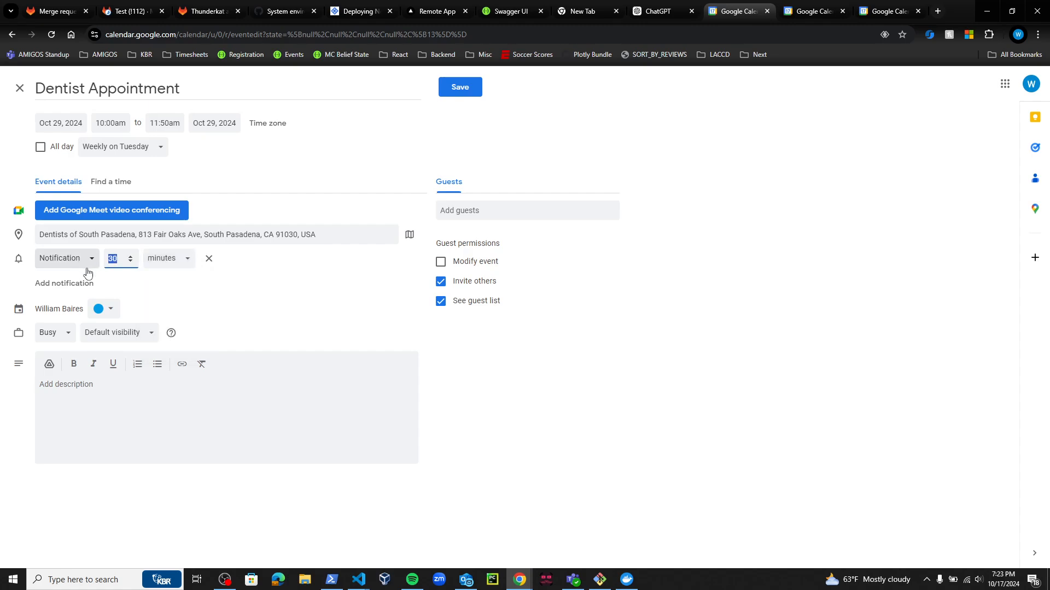
left_click(88, 266)
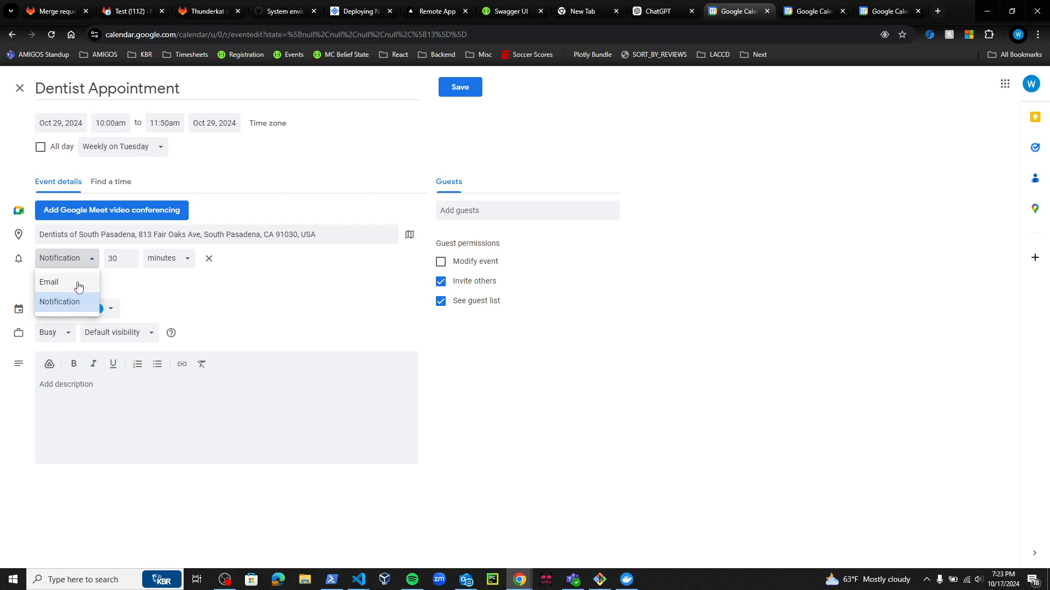
left_click(124, 293)
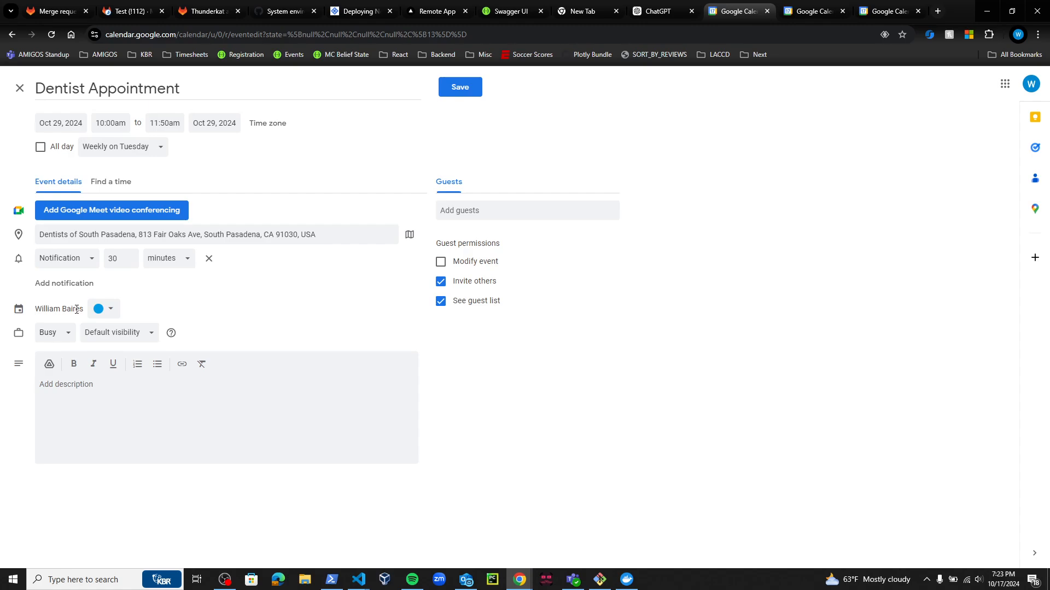
View the appointment's color choices and compare them with the color-coded events in the other account's June 2021 calendar
left_click(103, 309)
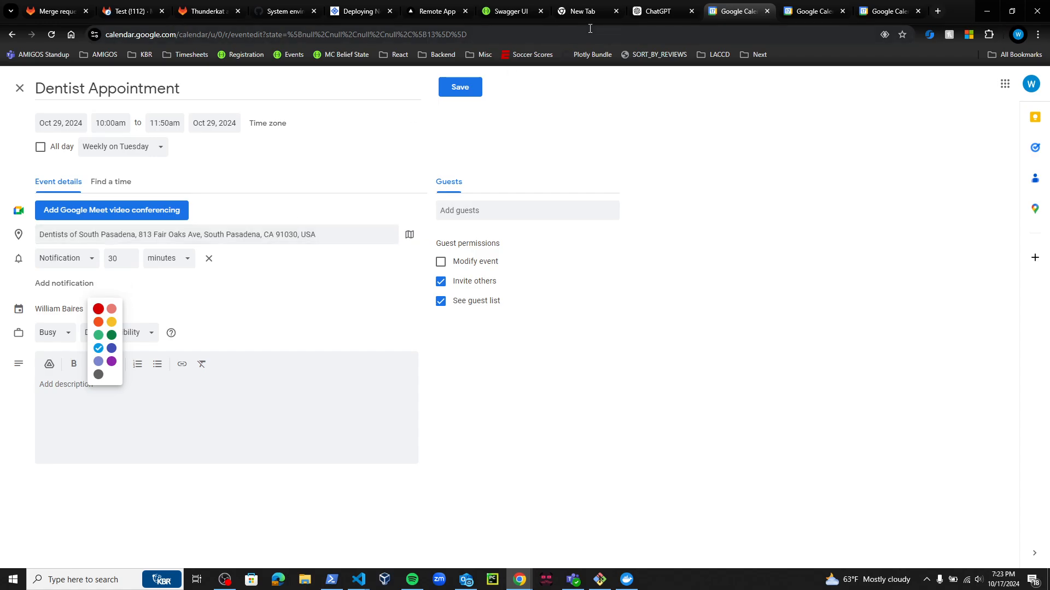
left_click(828, 6)
left_click(845, 398)
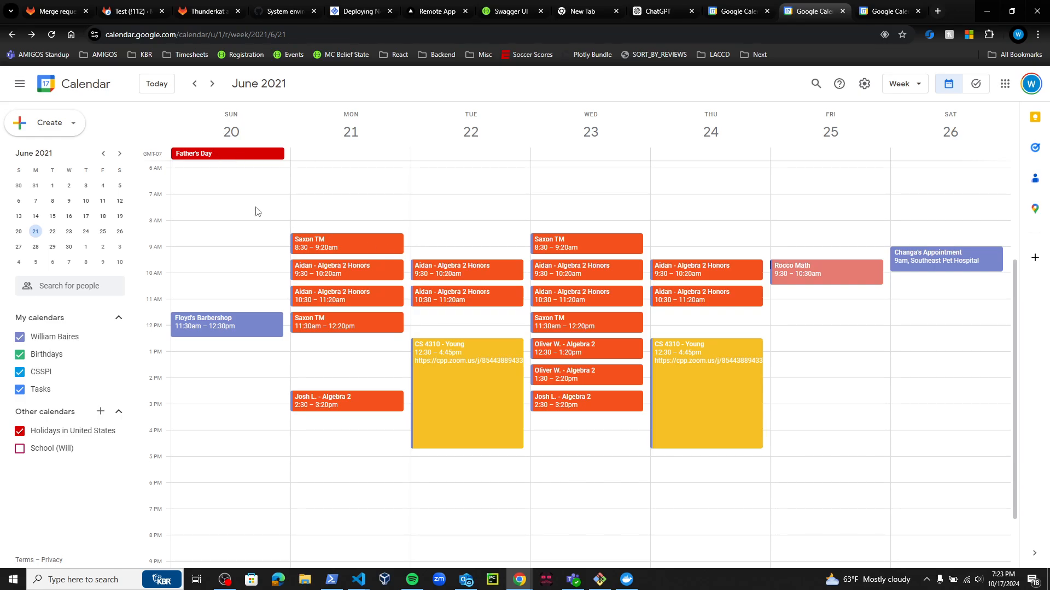
Hide the Holidays in United States calendar in the June 2021 week and show it again
left_click(20, 434)
left_click(19, 434)
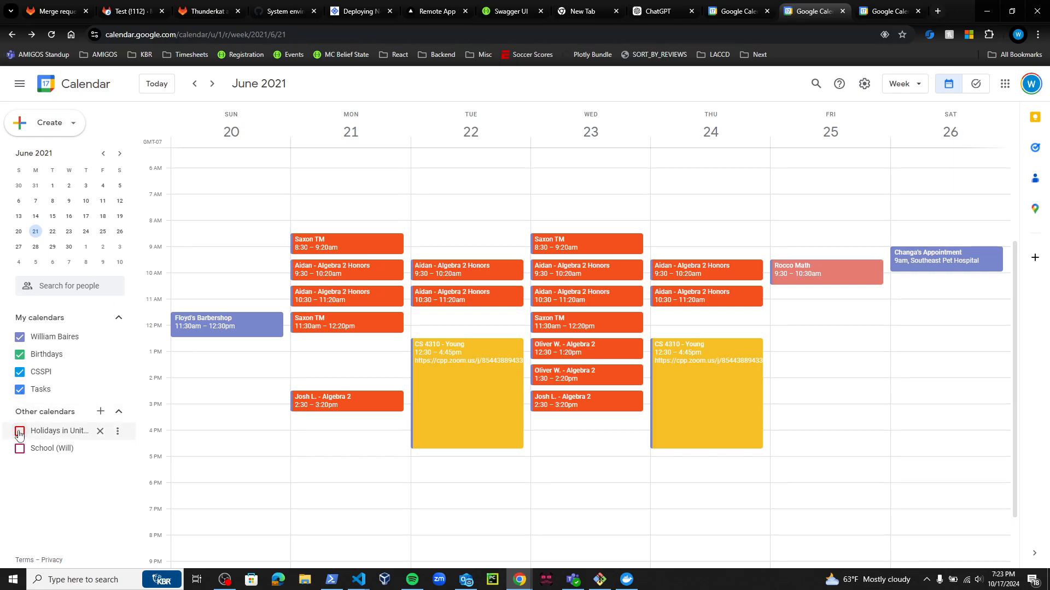
left_click(20, 434)
left_click(19, 433)
left_click(20, 434)
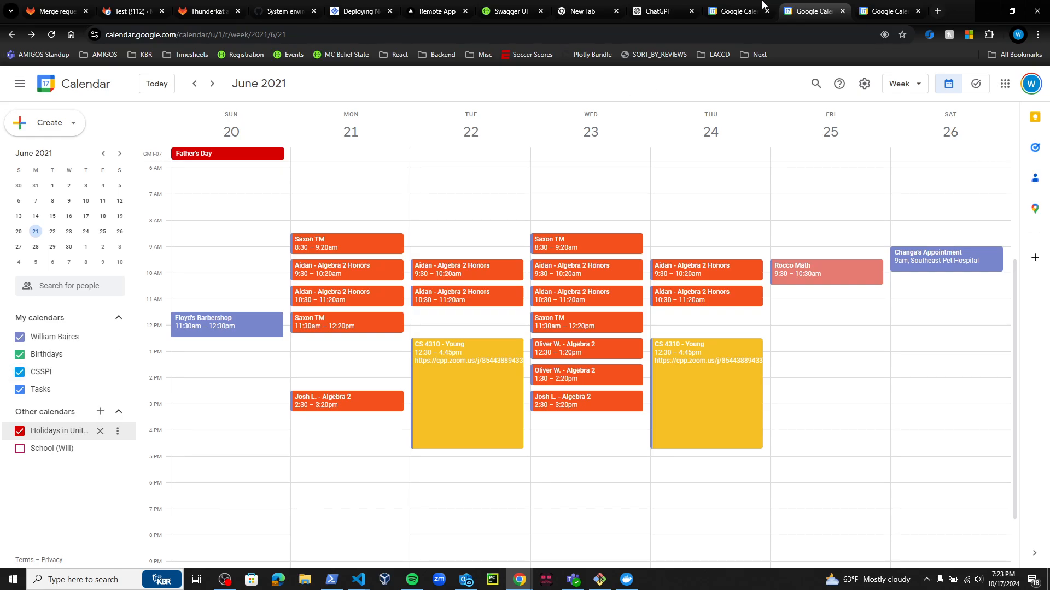
Return to the dentist appointment being edited, try the Tomato color on it and restore the light blue color
mouse_move(865, 5)
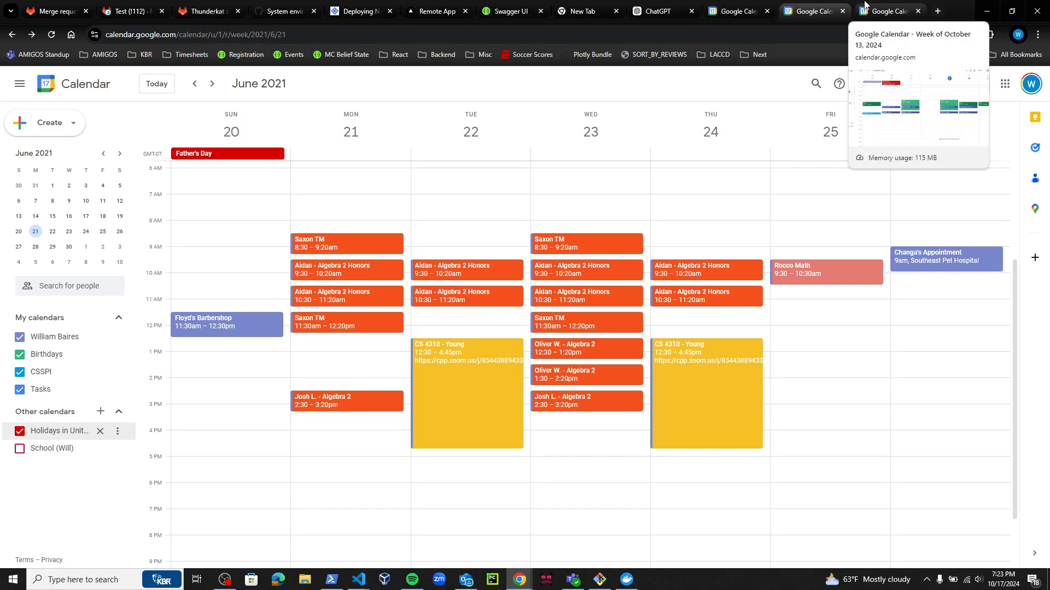
left_click(753, 6)
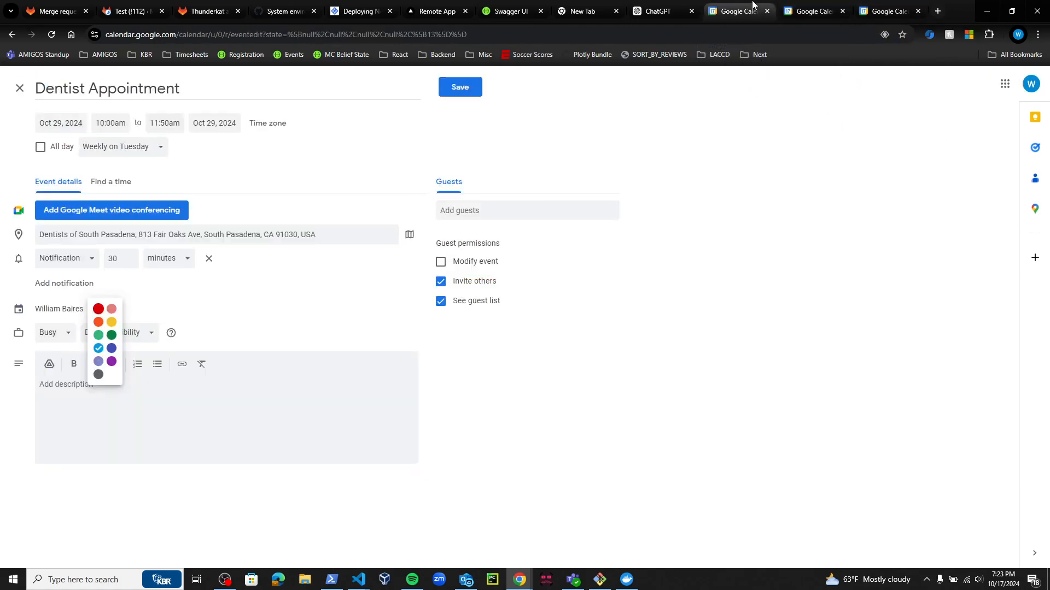
left_click(223, 299)
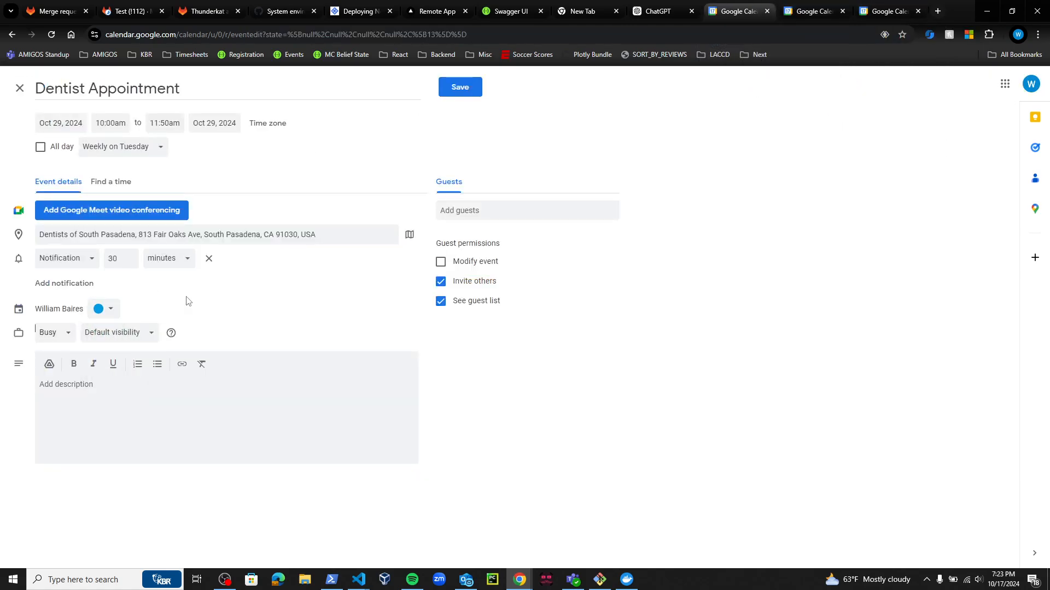
left_click(105, 309)
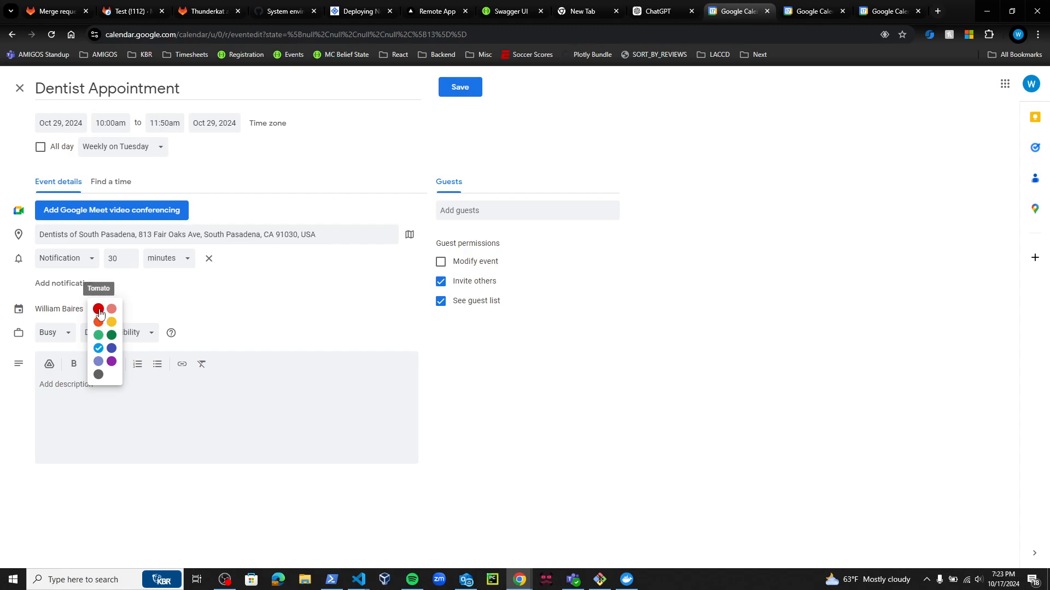
left_click(99, 311)
left_click(107, 308)
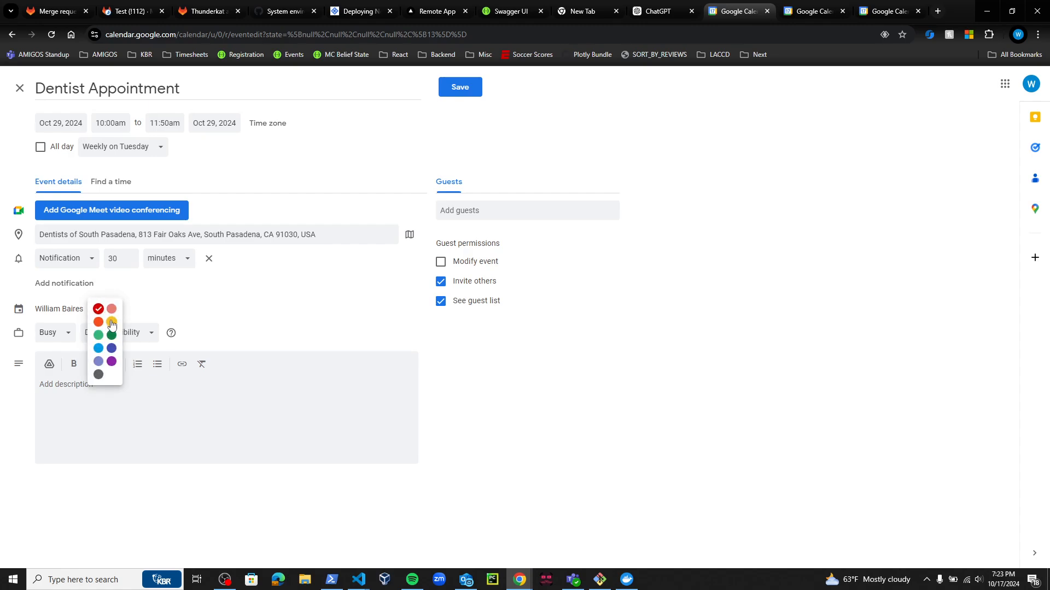
left_click(98, 349)
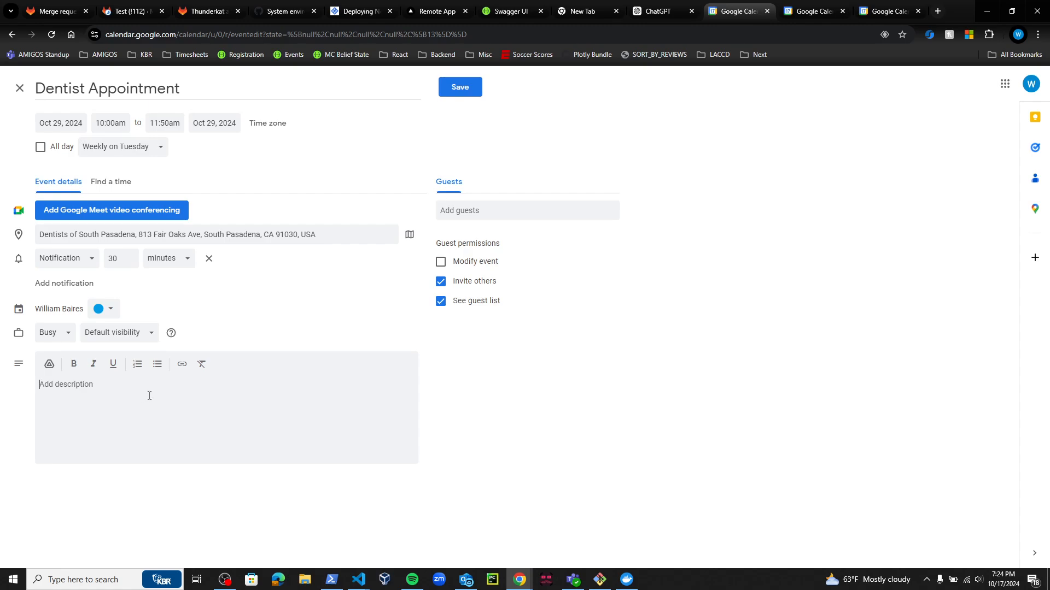
Enter "New Aligners appointment" as the appointment's description and save the event without adding guests
type("New Aligners appointment")
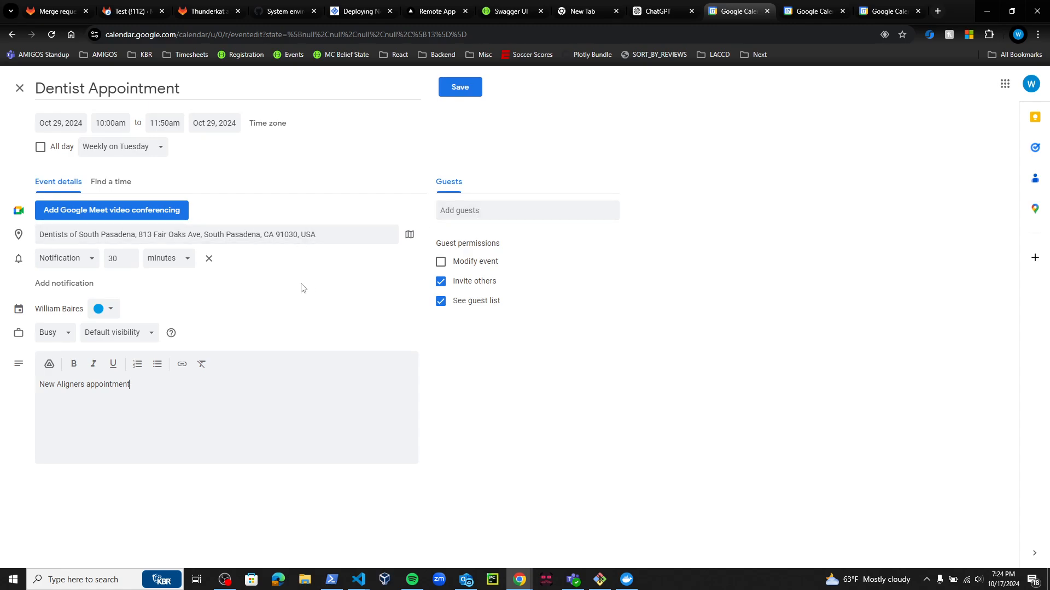
left_click(452, 214)
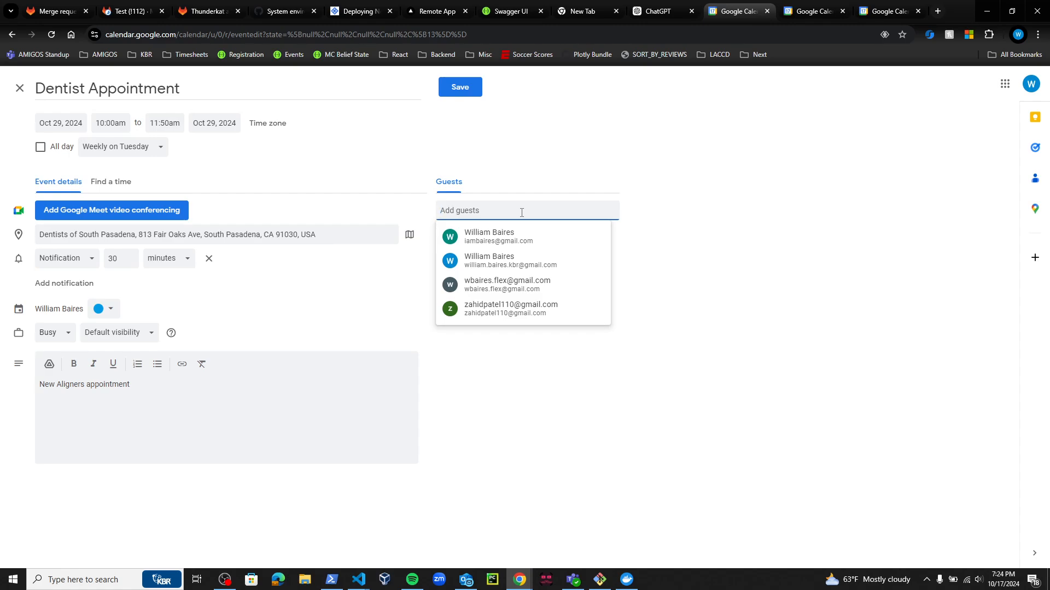
left_click(541, 181)
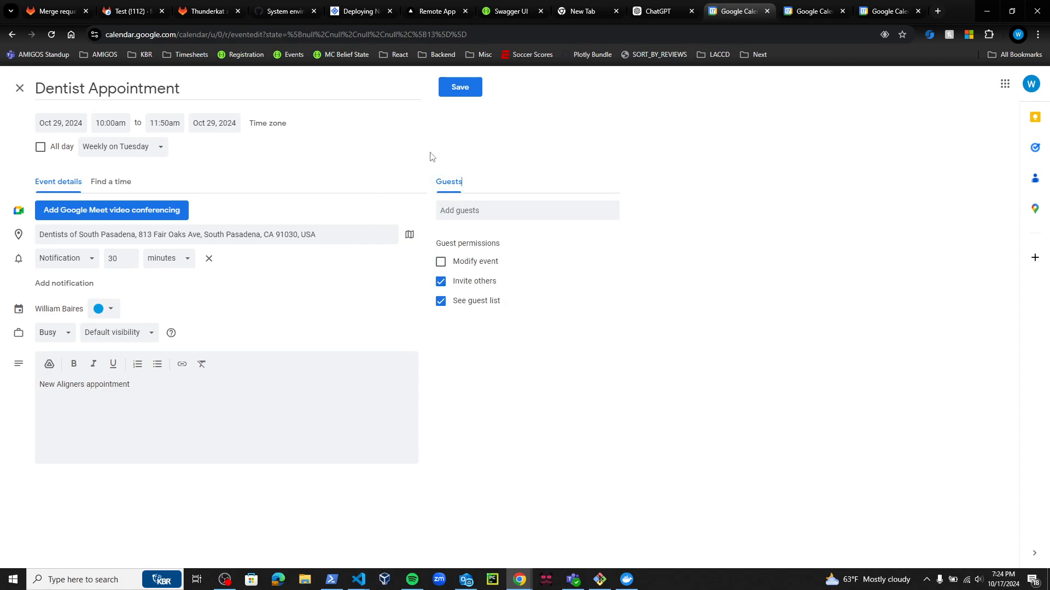
left_click(462, 89)
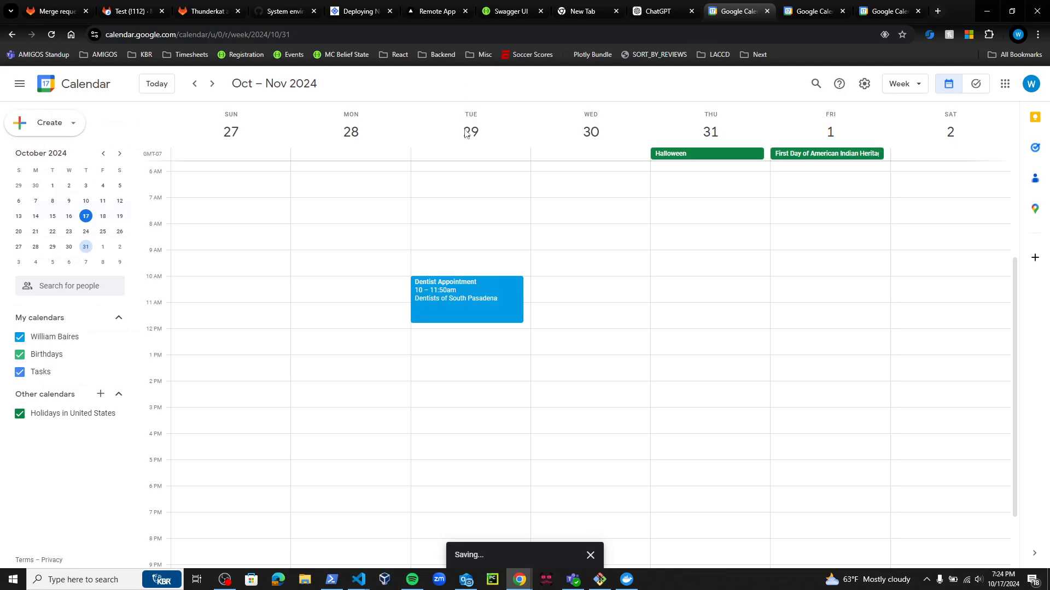
Check the recurring dentist appointment in the two following November weeks and return to the week of October 27
left_click(214, 84)
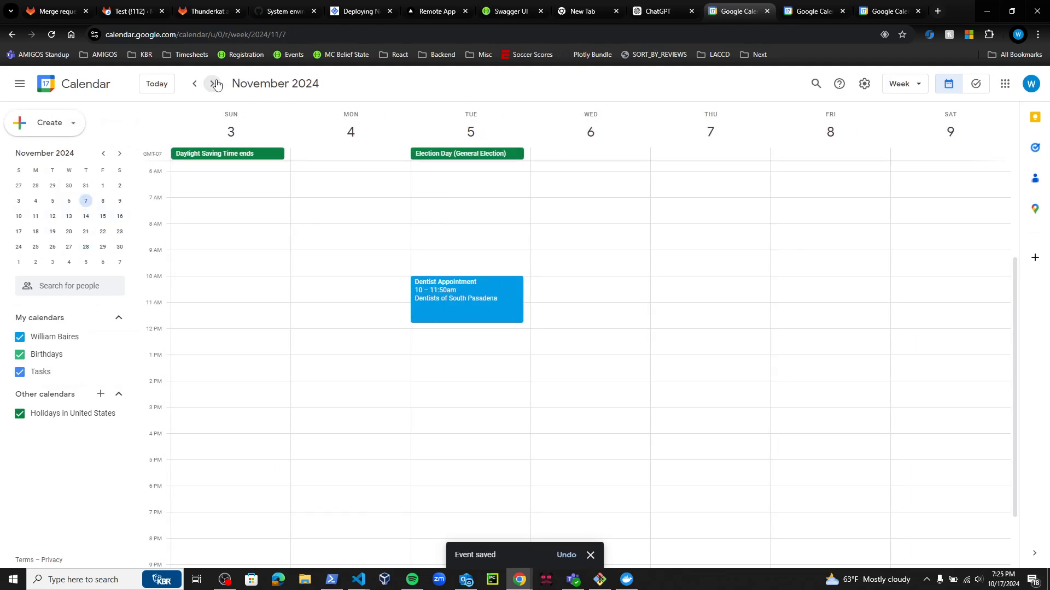
left_click(212, 84)
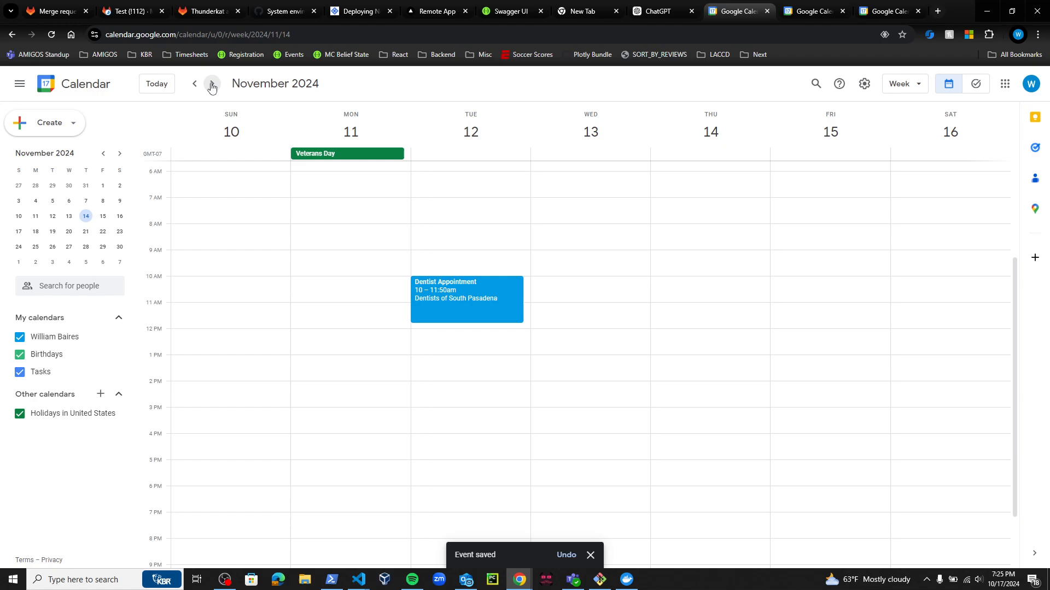
left_click(198, 85)
left_click(198, 85)
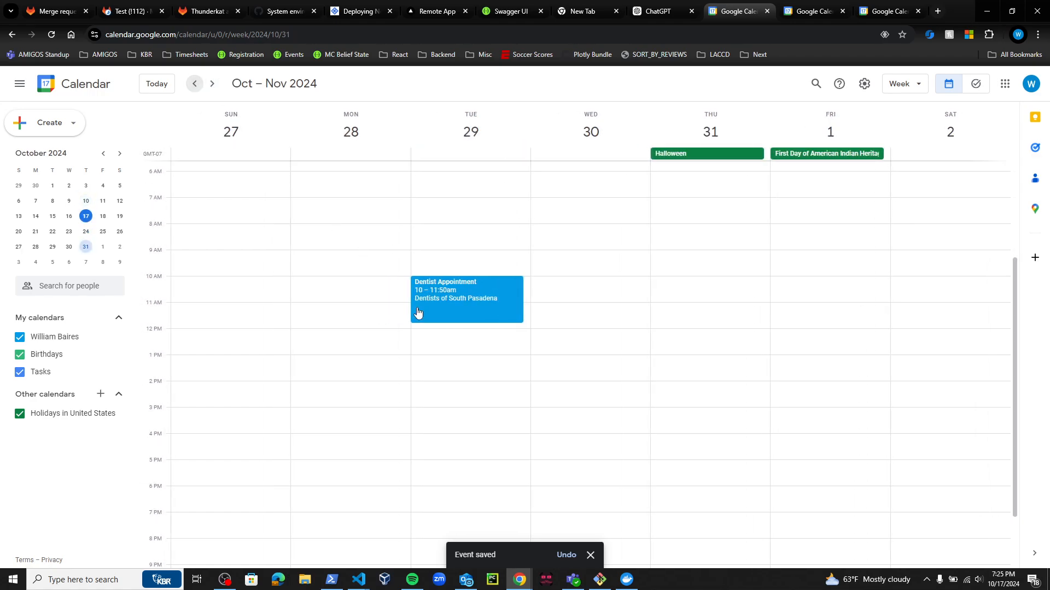
Review the saved dentist appointment's details and its option for inviting people via a link
left_click(446, 300)
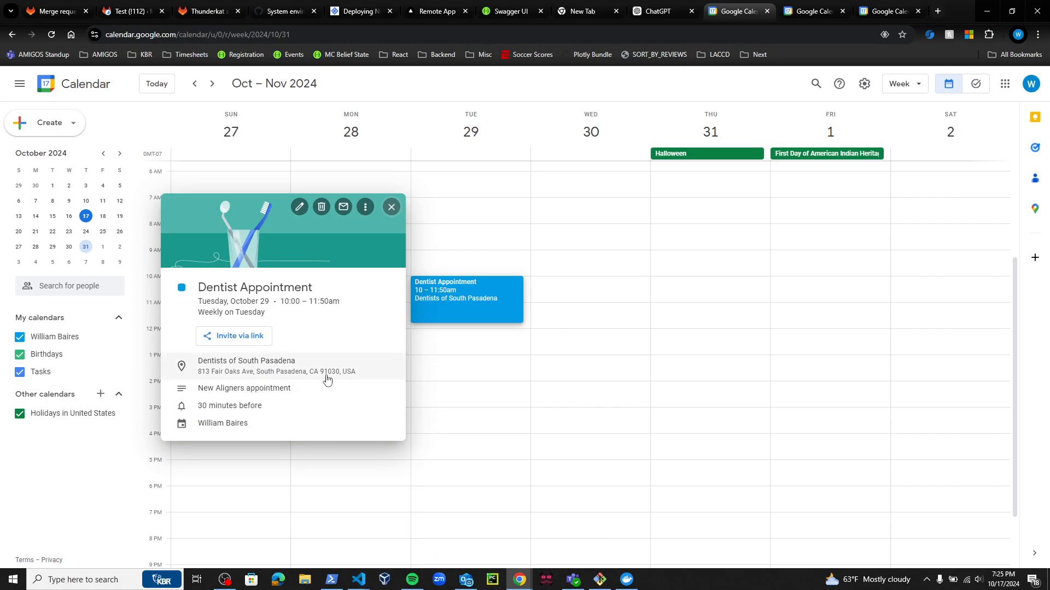
left_click(479, 344)
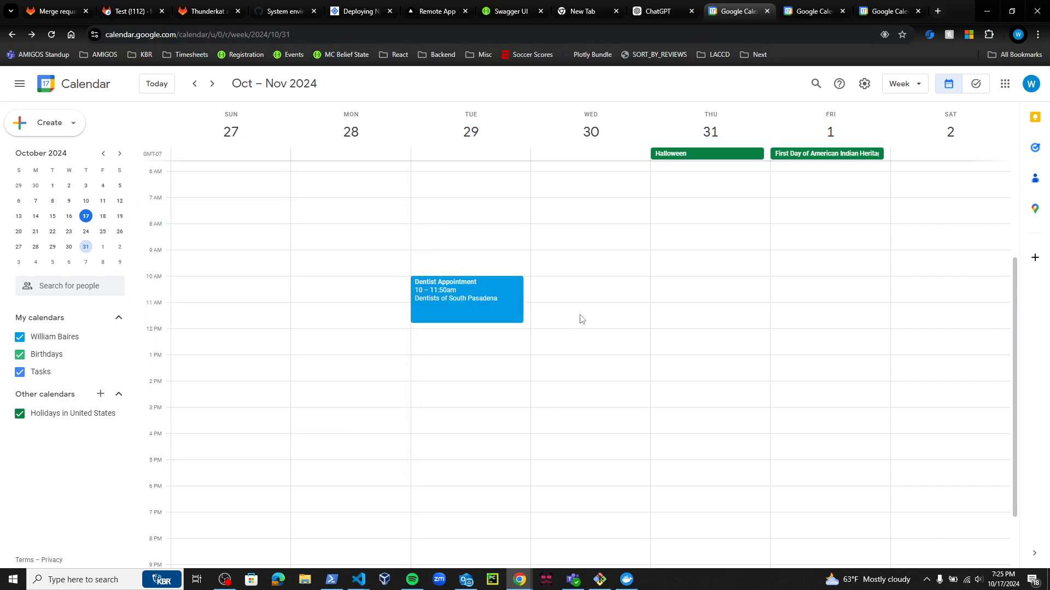
left_click(461, 295)
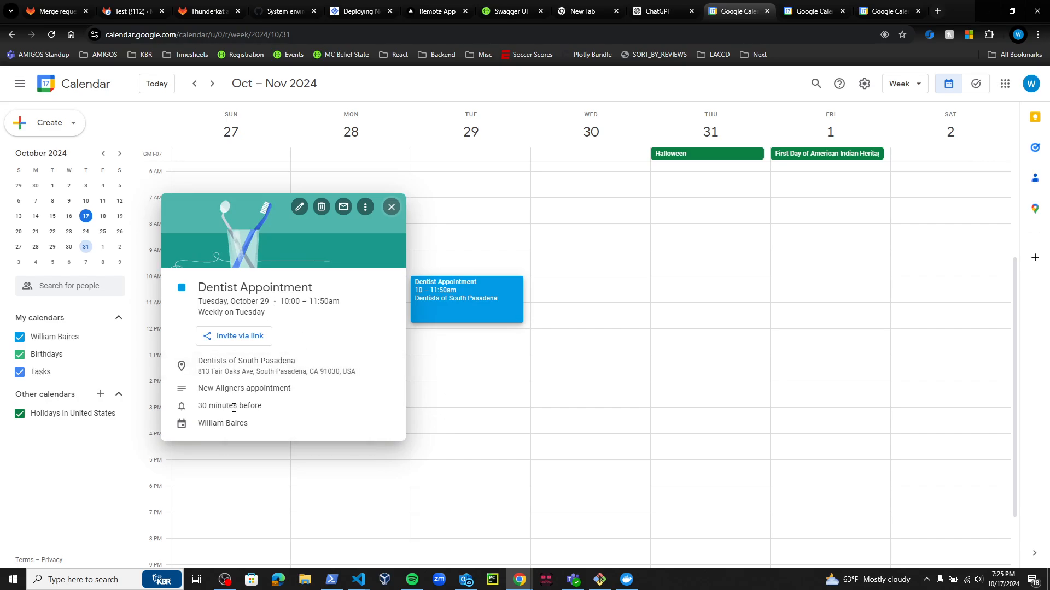
left_click(230, 337)
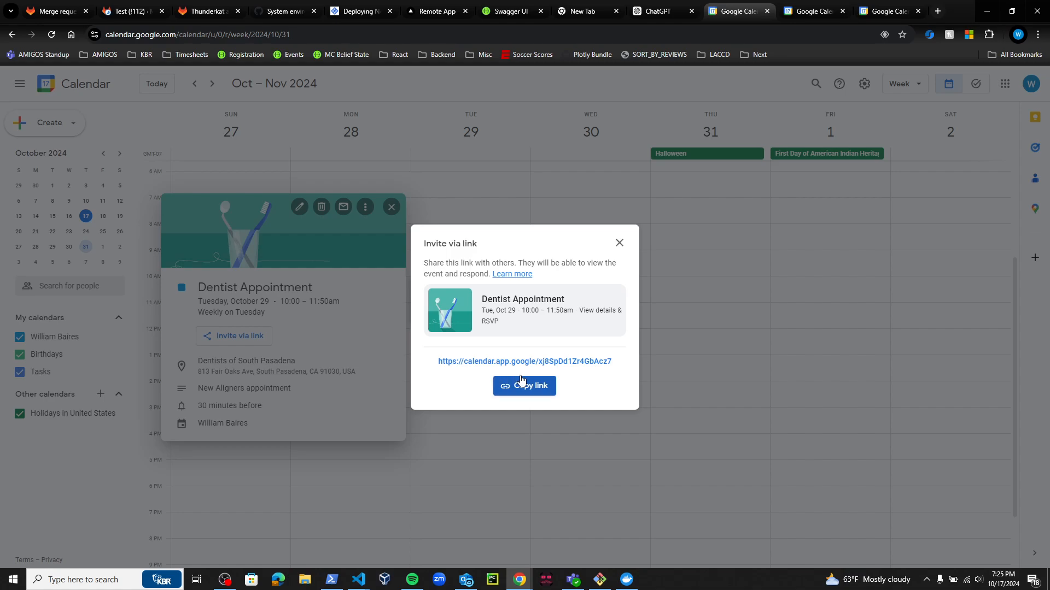
left_click(619, 243)
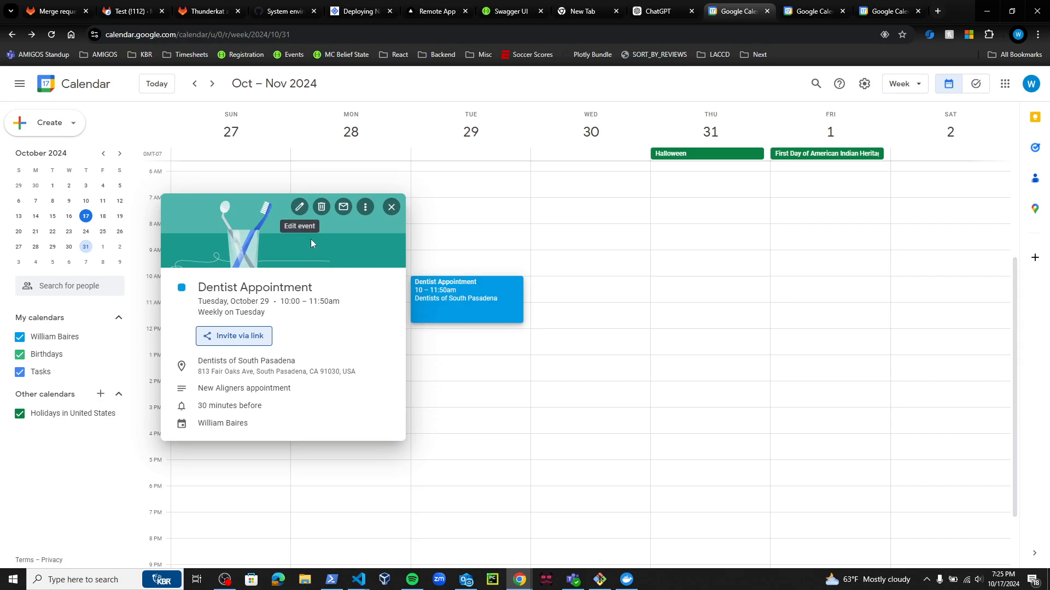
left_click(497, 353)
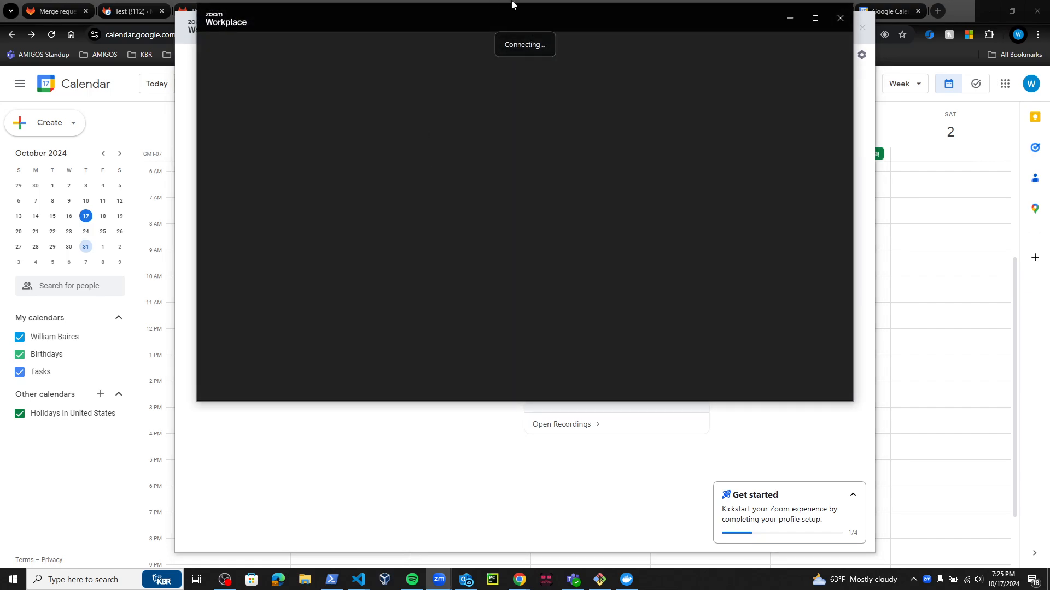
In Zoom Workplace, join the personal meeting room with computer audio and copy its invite link
left_click(525, 283)
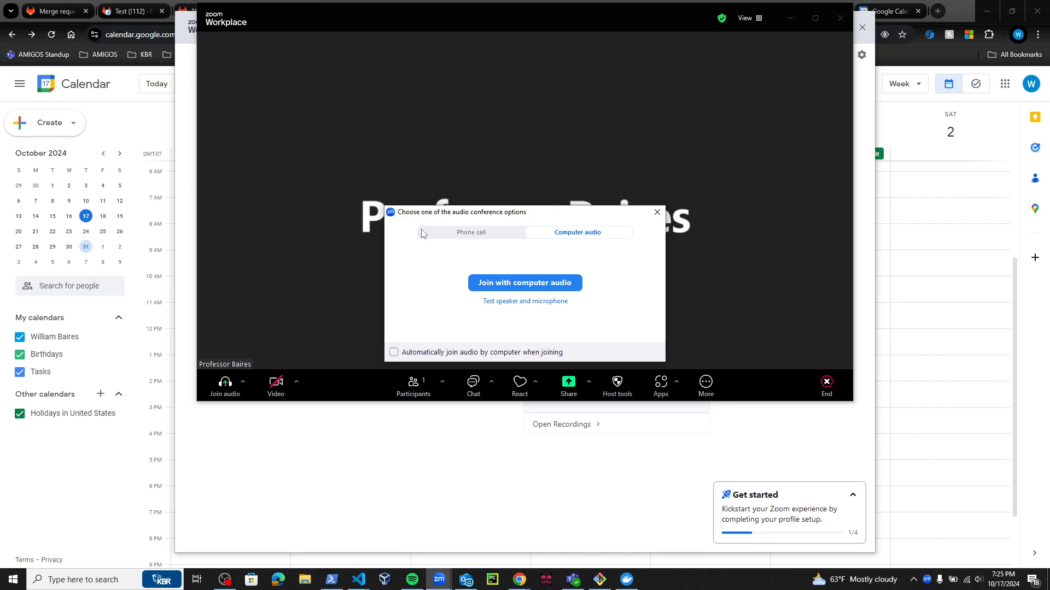
left_click(722, 18)
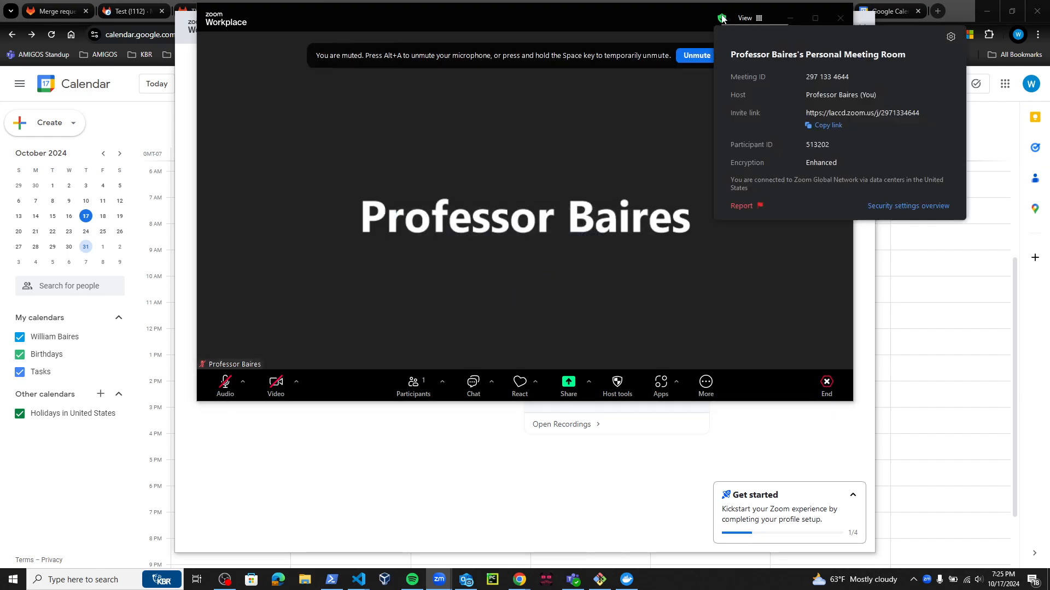
left_click(815, 126)
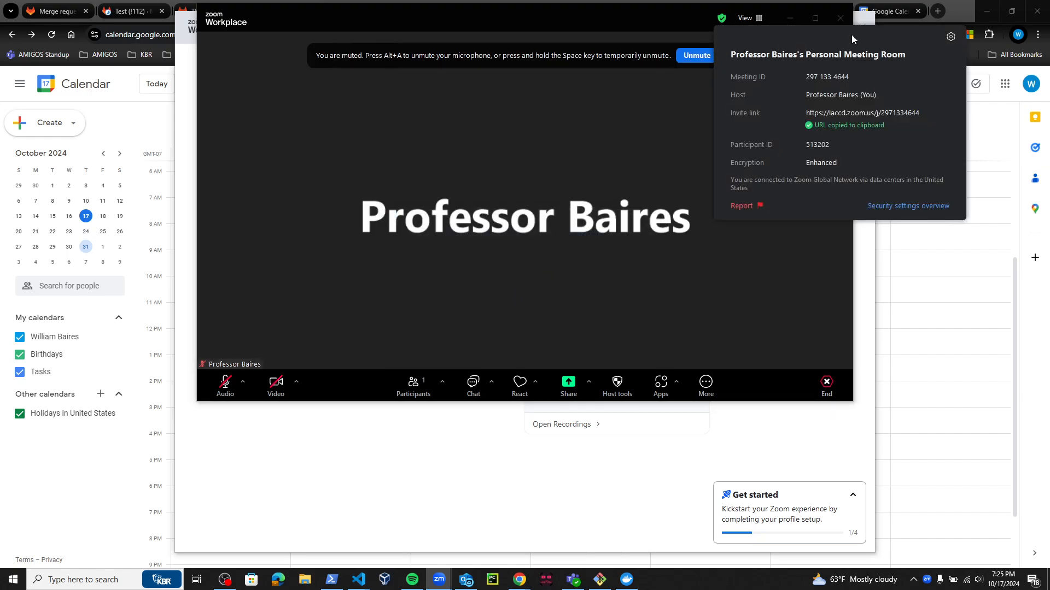
End the Zoom meeting and close Zoom Workplace to return to the Google Calendar week view
left_click(840, 18)
left_click(793, 49)
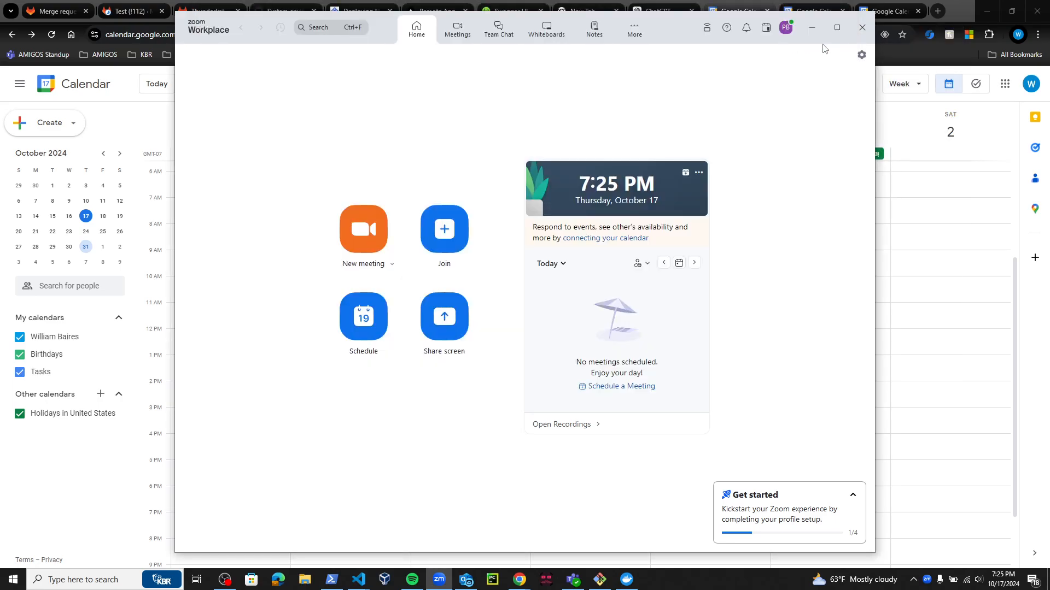
left_click(862, 28)
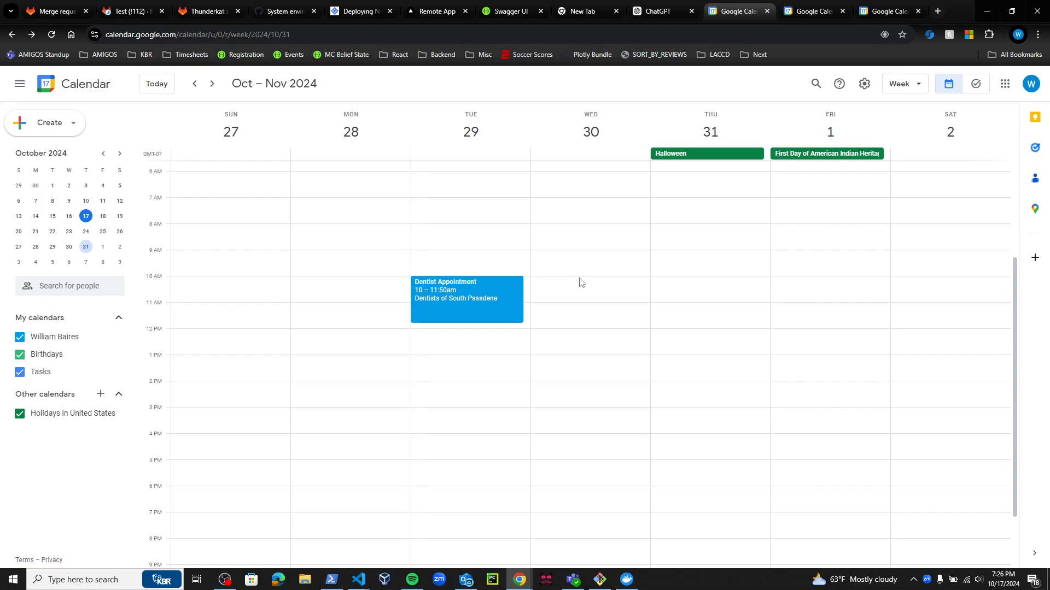
left_click(1031, 83)
left_click(718, 247)
left_click(718, 247)
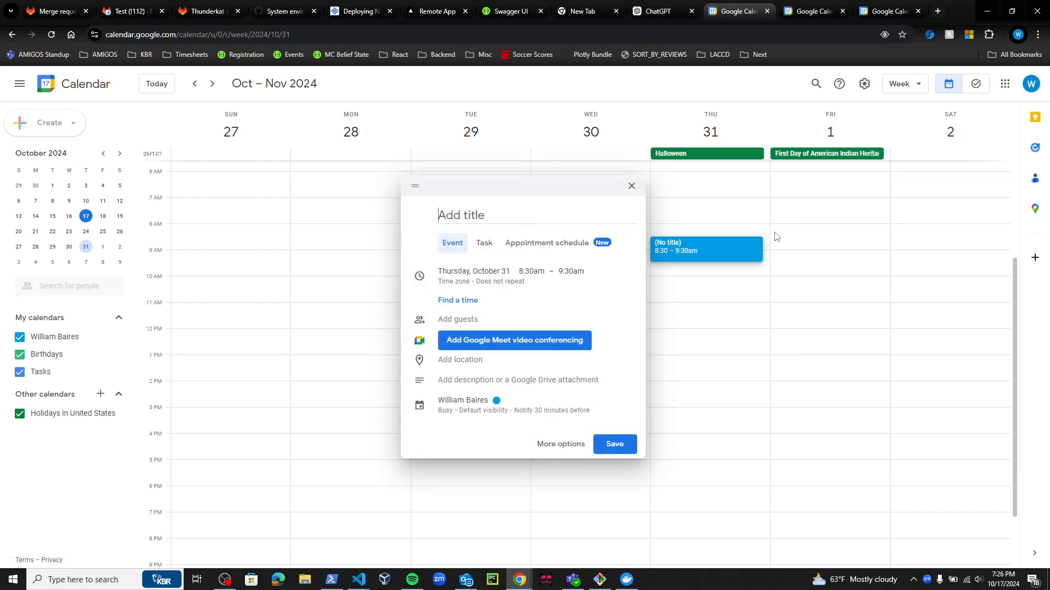
left_click(749, 285)
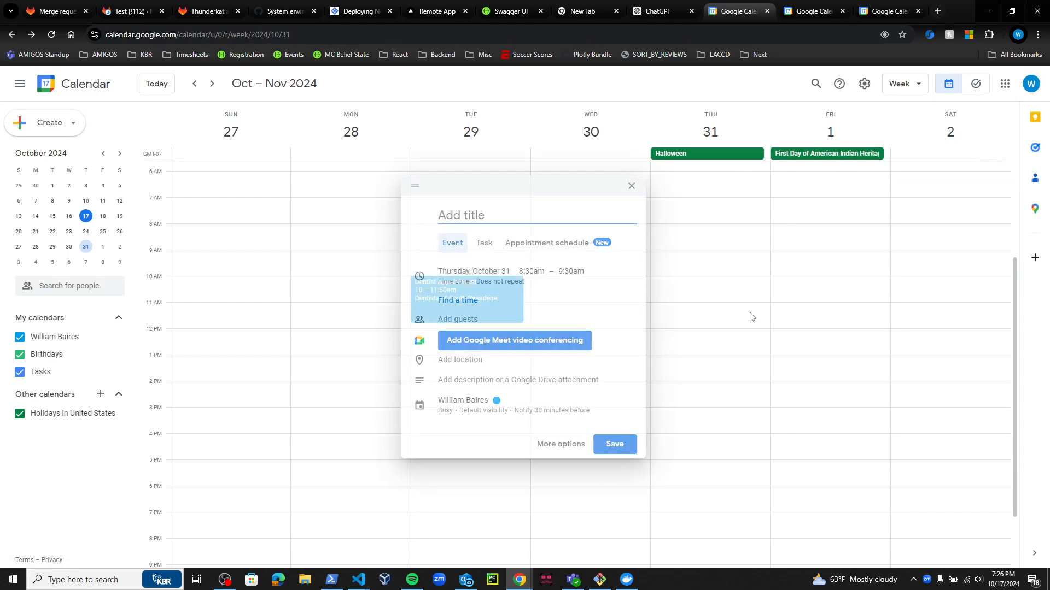
Create a draft event on Thursday, October 31 and set its time from 12:00pm to 1:30pm
left_click(680, 285)
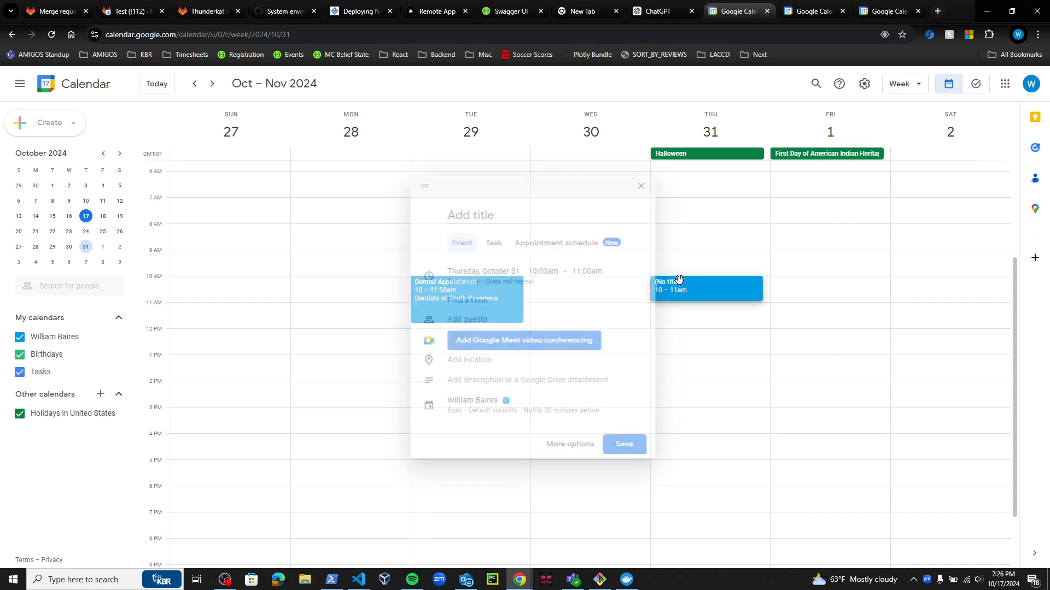
left_click(537, 268)
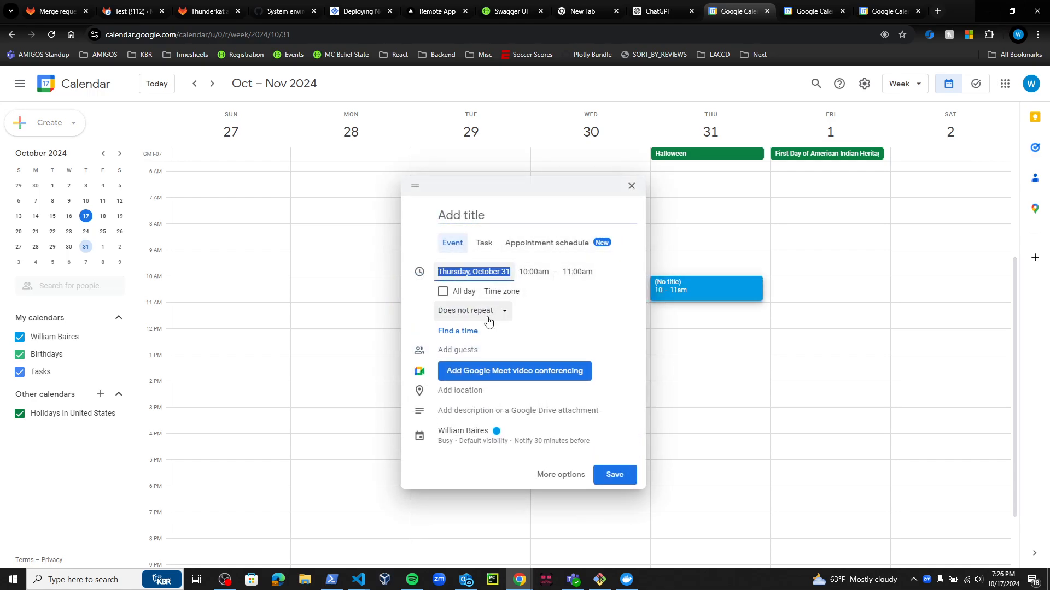
left_click(534, 272)
scroll(539, 350, "down", 1)
scroll(539, 355, "down", 3)
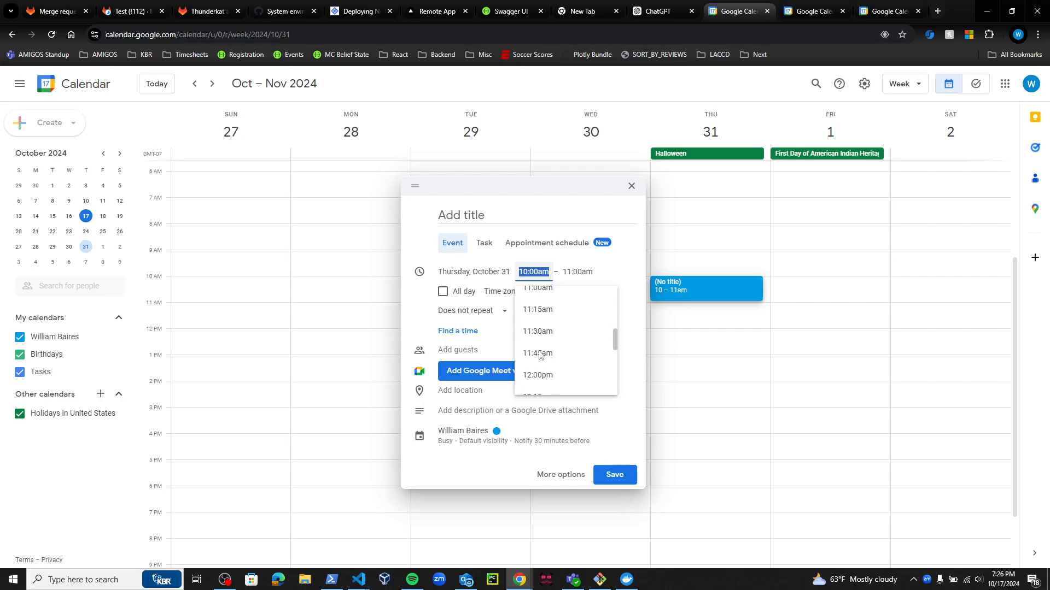
left_click(546, 304)
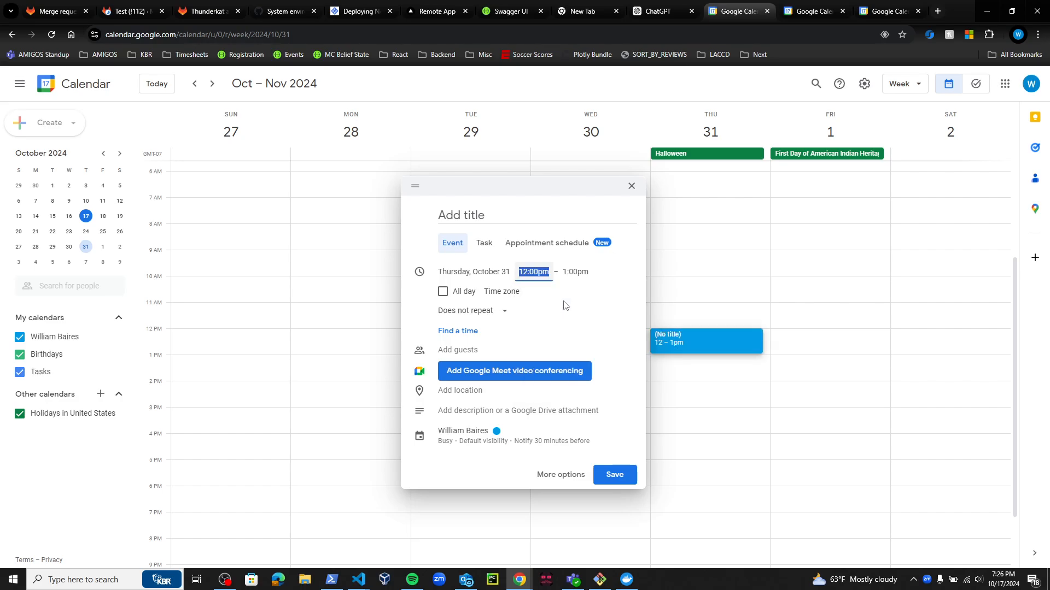
left_click(575, 271)
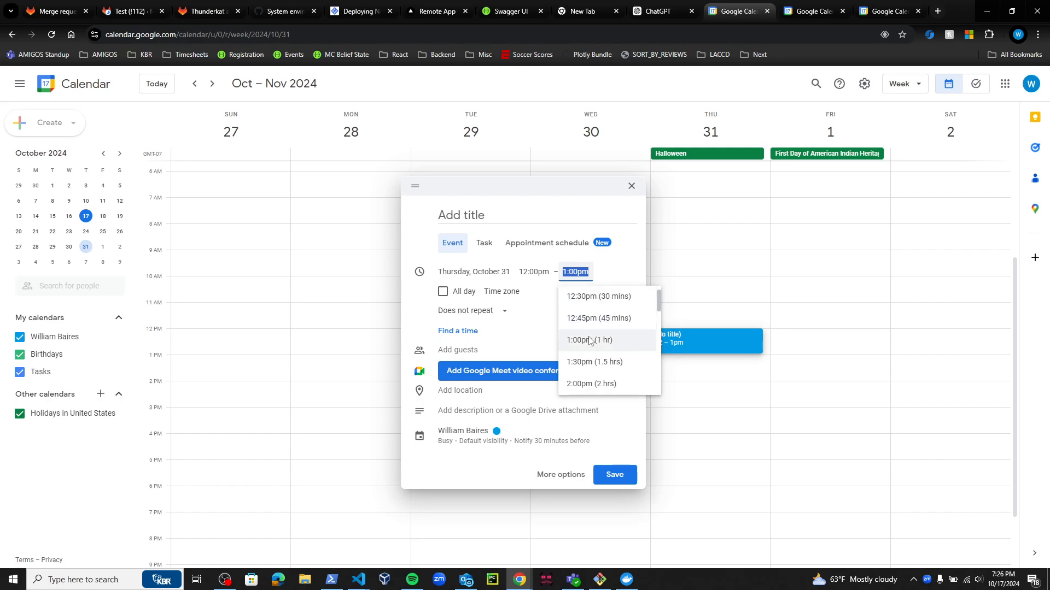
left_click(591, 362)
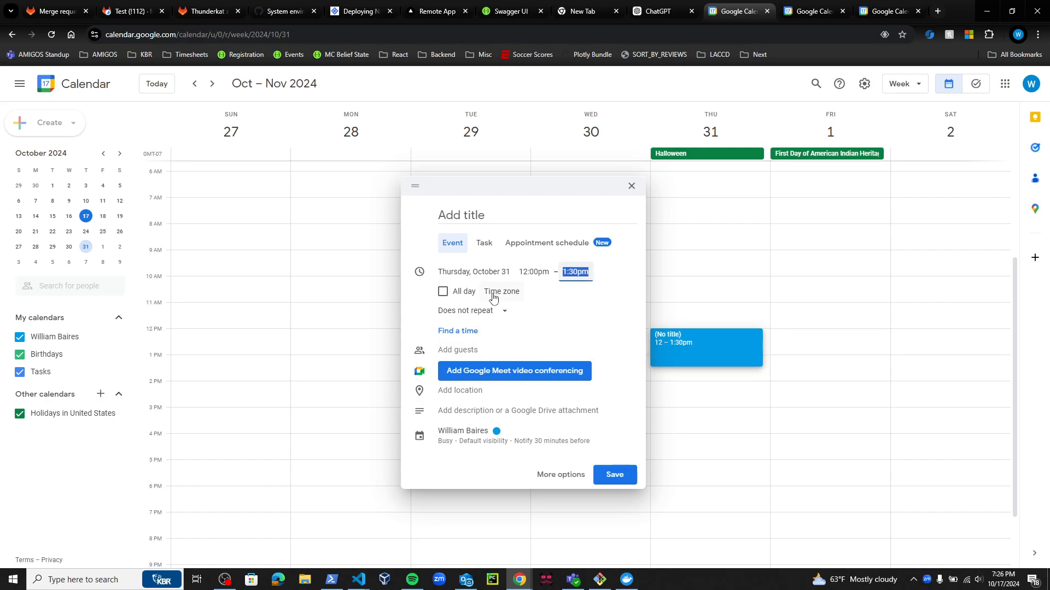
Try the all-day option for the October 31 draft event and return it to a timed event
left_click(444, 292)
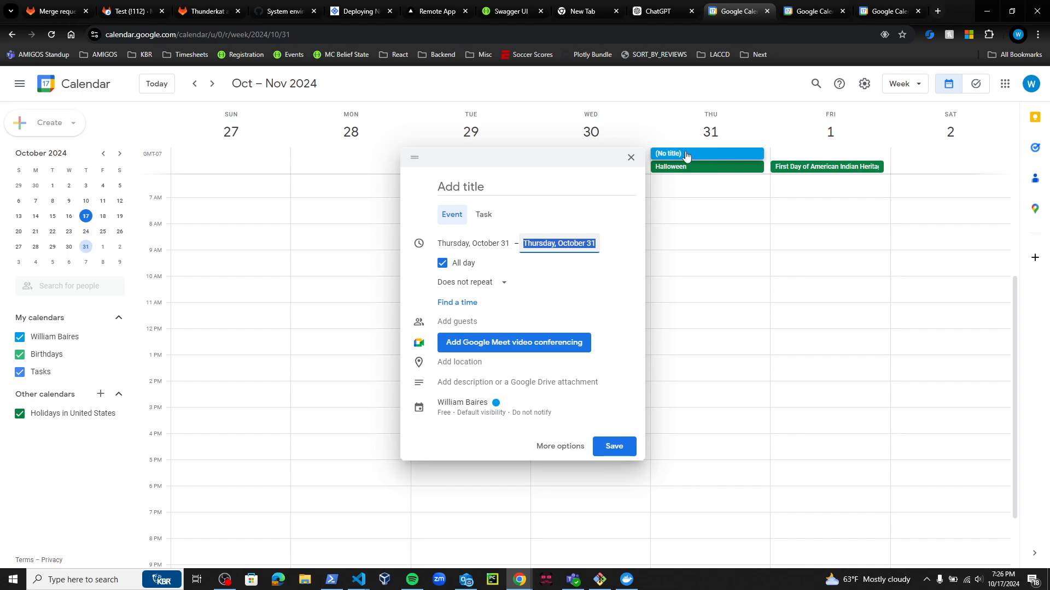
left_click(456, 263)
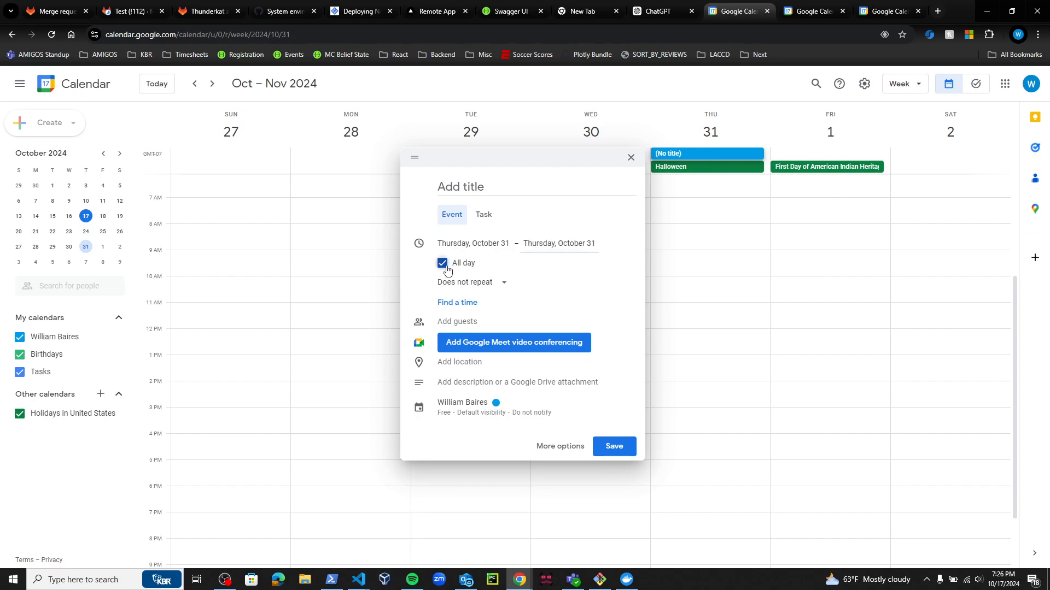
left_click(426, 301)
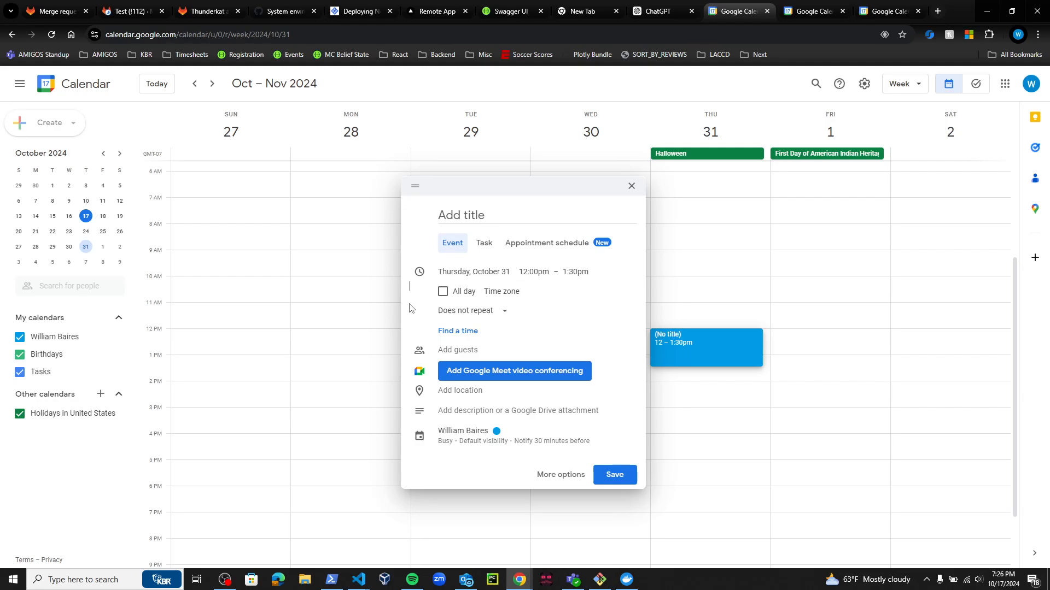
View the draft event in the day schedule for finding a time and open its full event editor
left_click(475, 336)
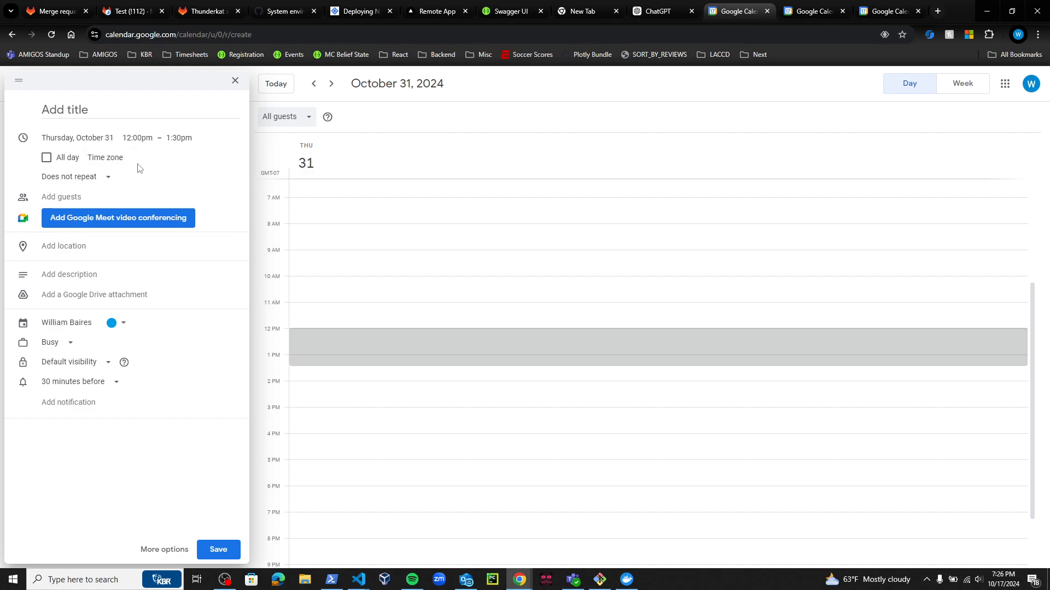
left_click(236, 81)
left_click(538, 341)
left_click(169, 556)
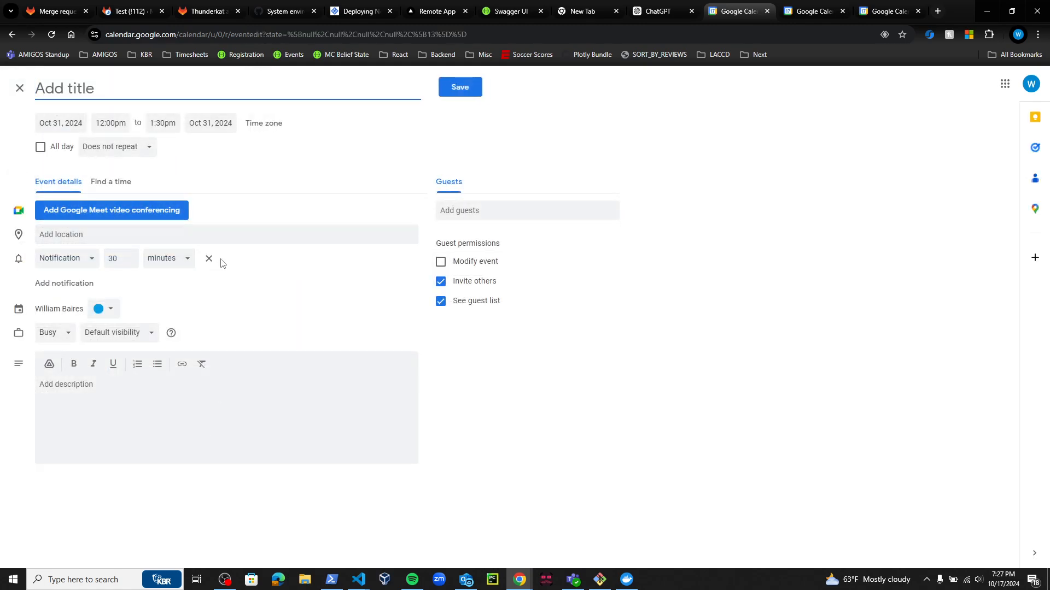
Add the third suggested contact as a guest and dismiss the tip about managing Meet call settings
left_click(492, 209)
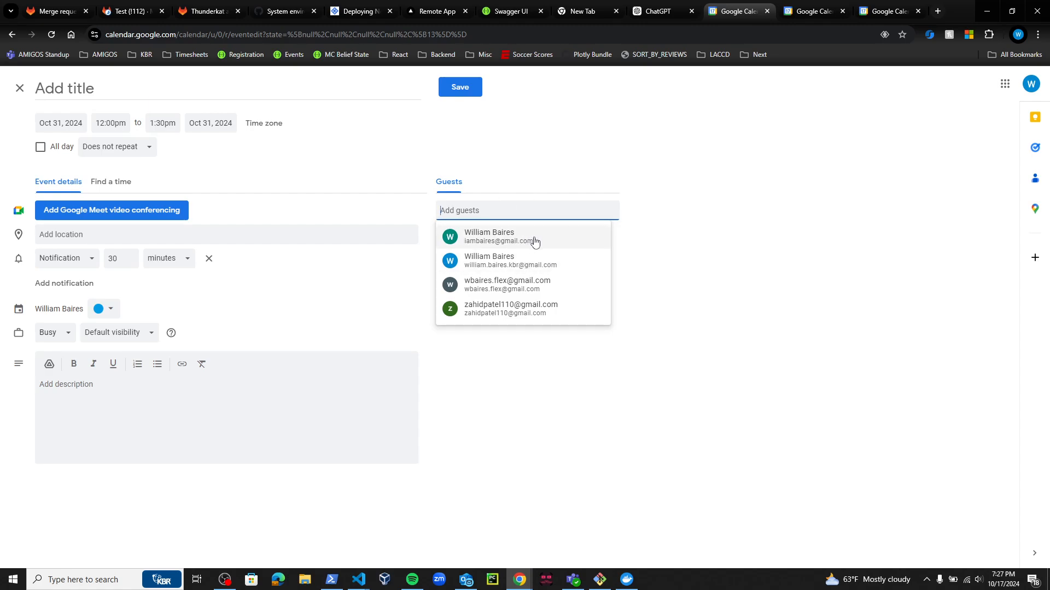
left_click(503, 284)
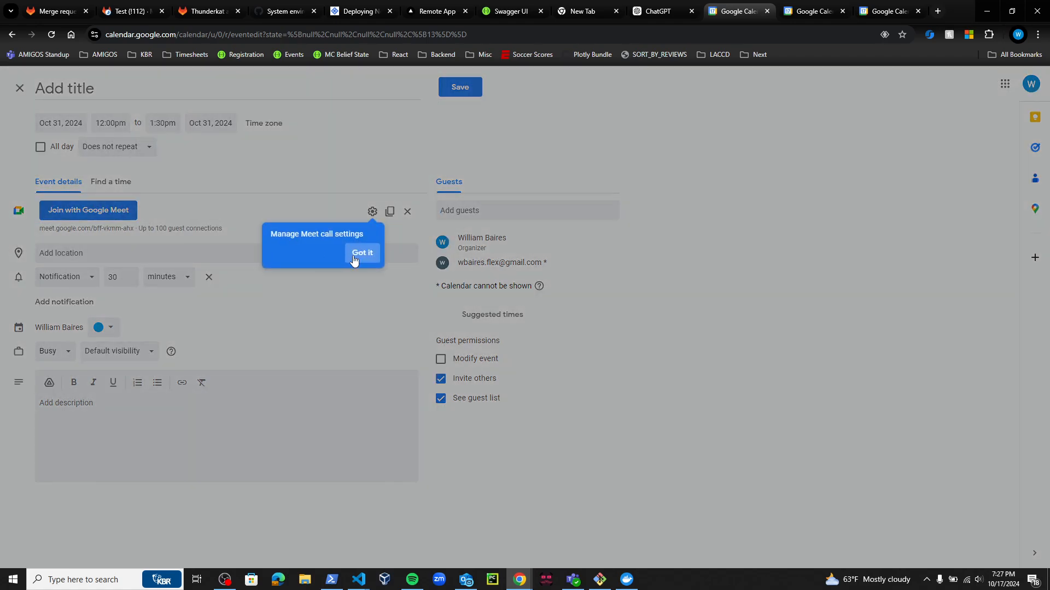
left_click(354, 257)
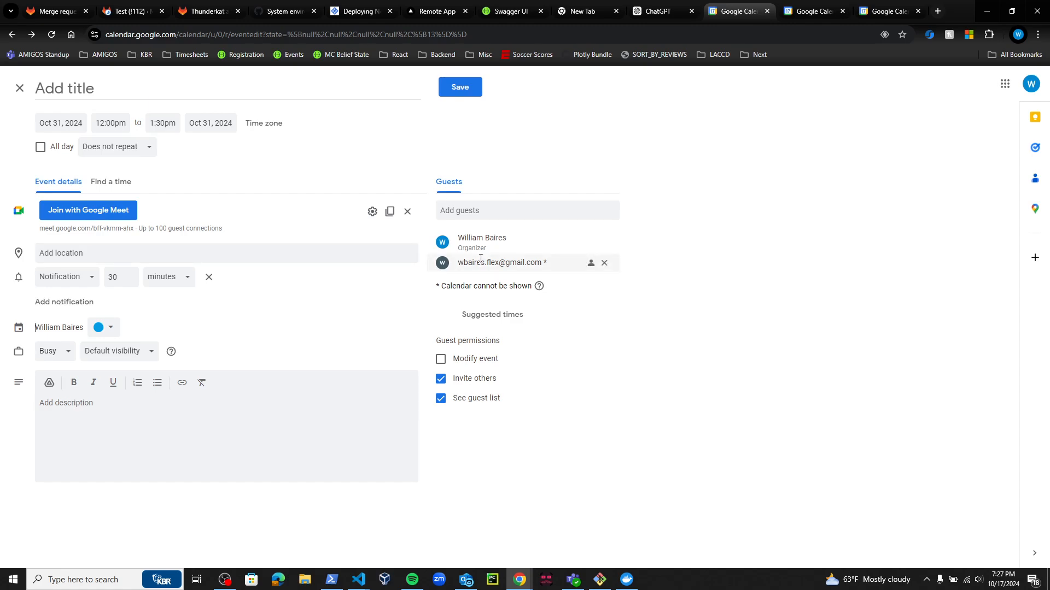
Paste the copied Zoom meeting link as the event's location
left_click(203, 255)
key("ctrl+v")
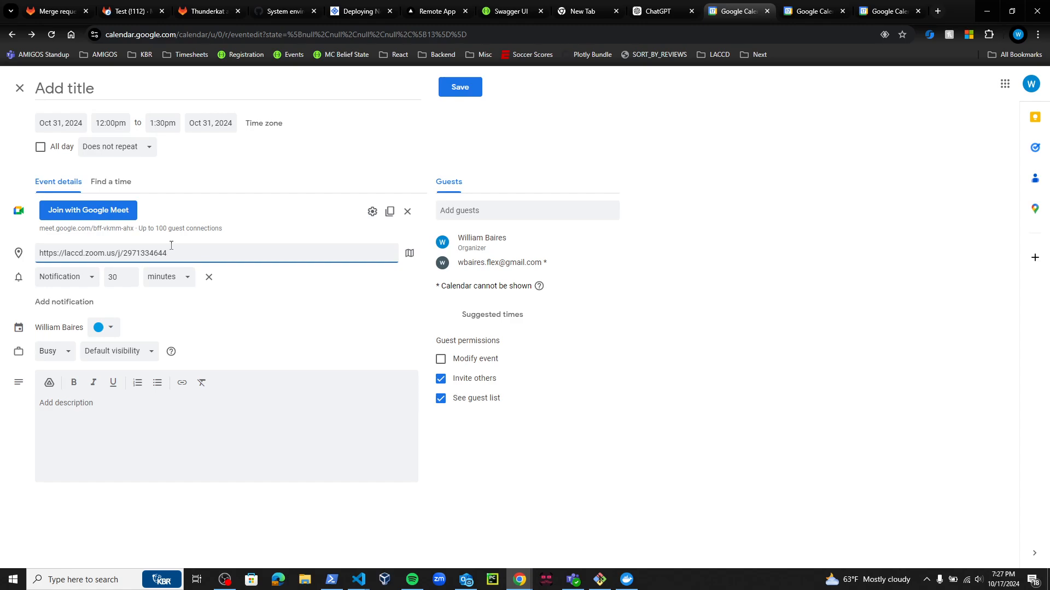
left_click(239, 293)
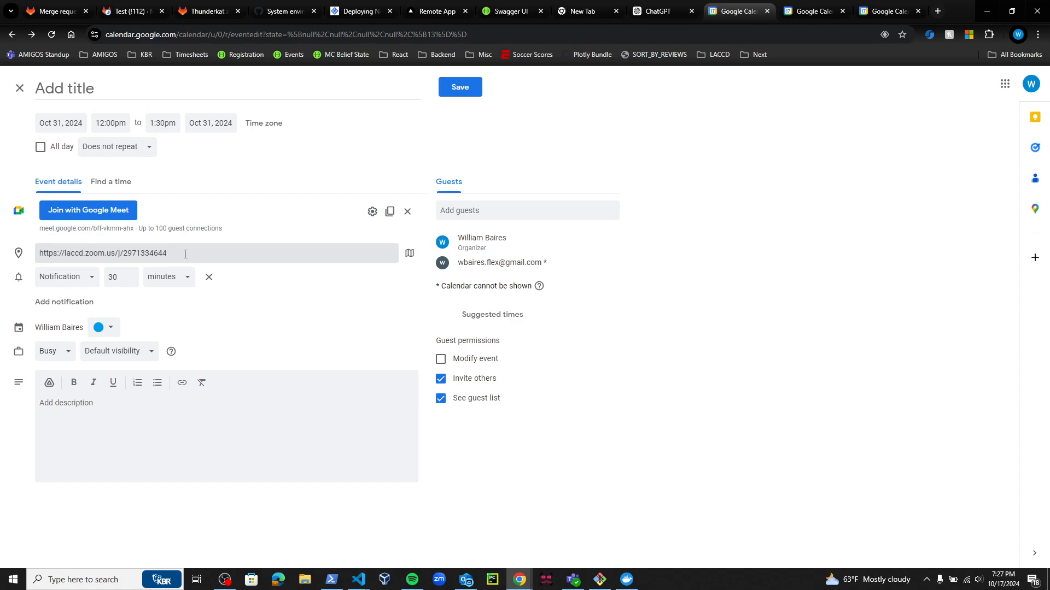
Examine the Tuesday CS 4310 class event in the June 2021 calendar as an example of a Zoom location, then return to the draft event
left_click(814, 11)
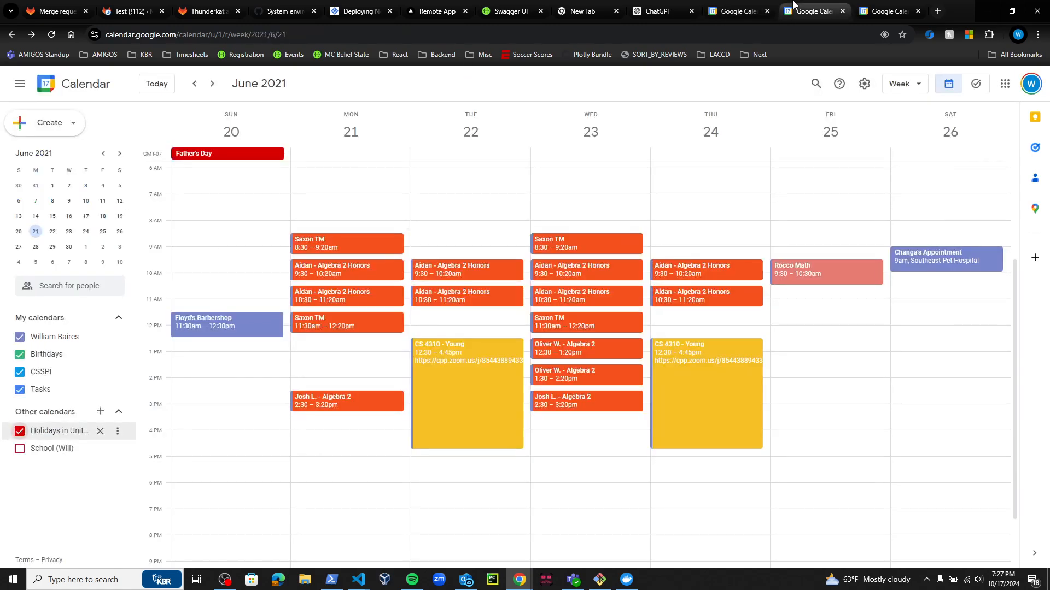
left_click(457, 360)
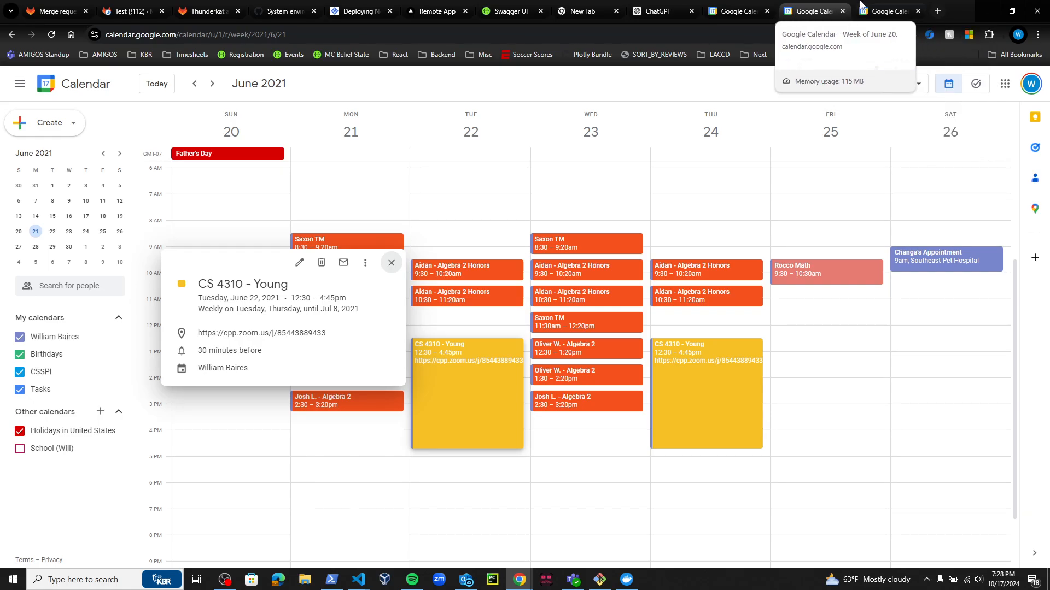
left_click(735, 11)
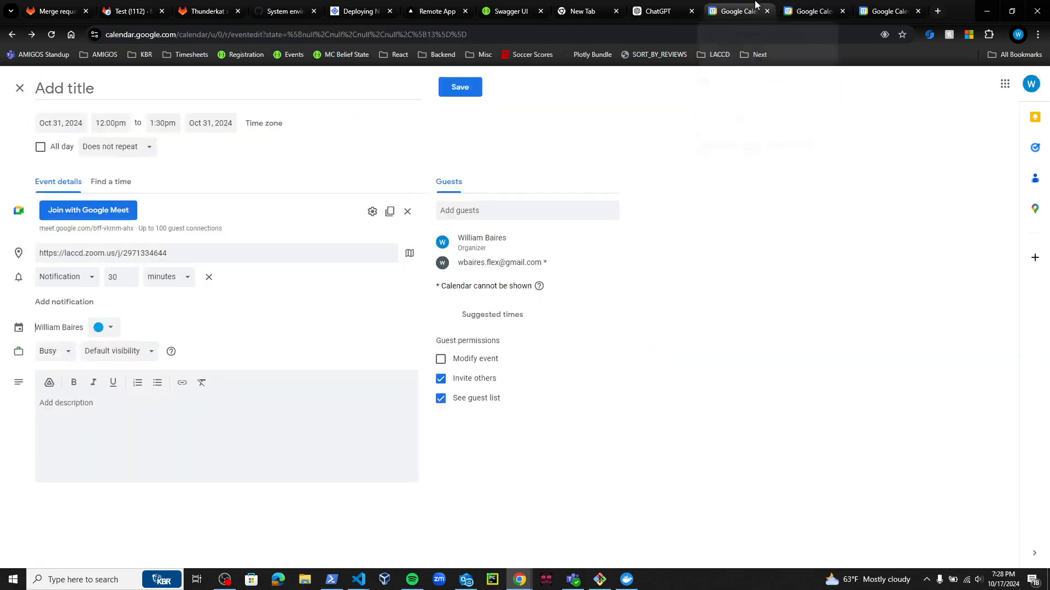
Title the event Office Hours Meeting and set its color to green
left_click(116, 82)
type("Meeting")
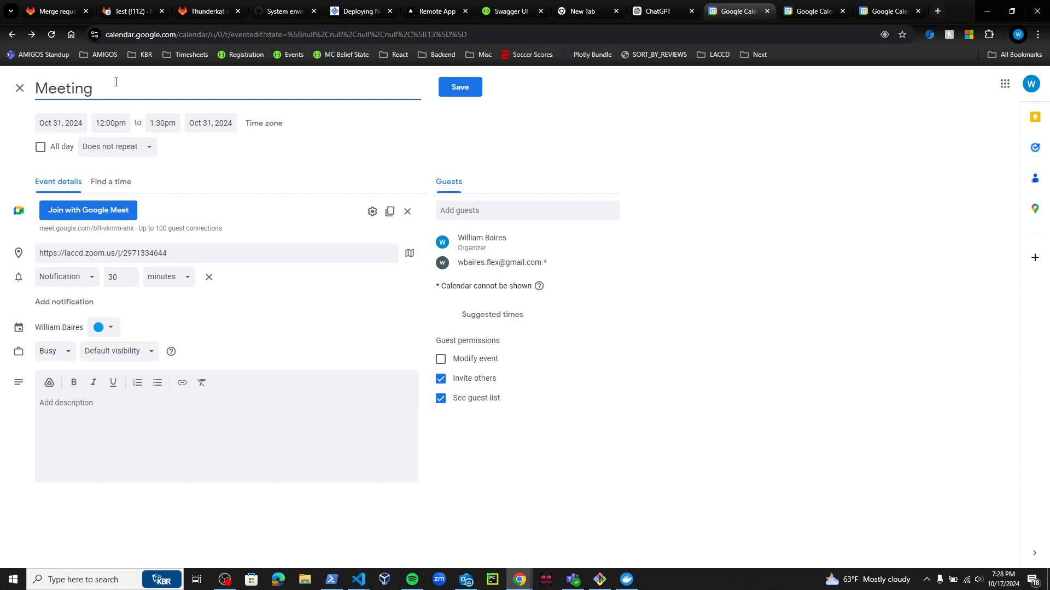
key("BackSpace")
key("BackSpace")
key("BackSpace")
key("BackSpace")
key("BackSpace")
type("Office Hours Meeting")
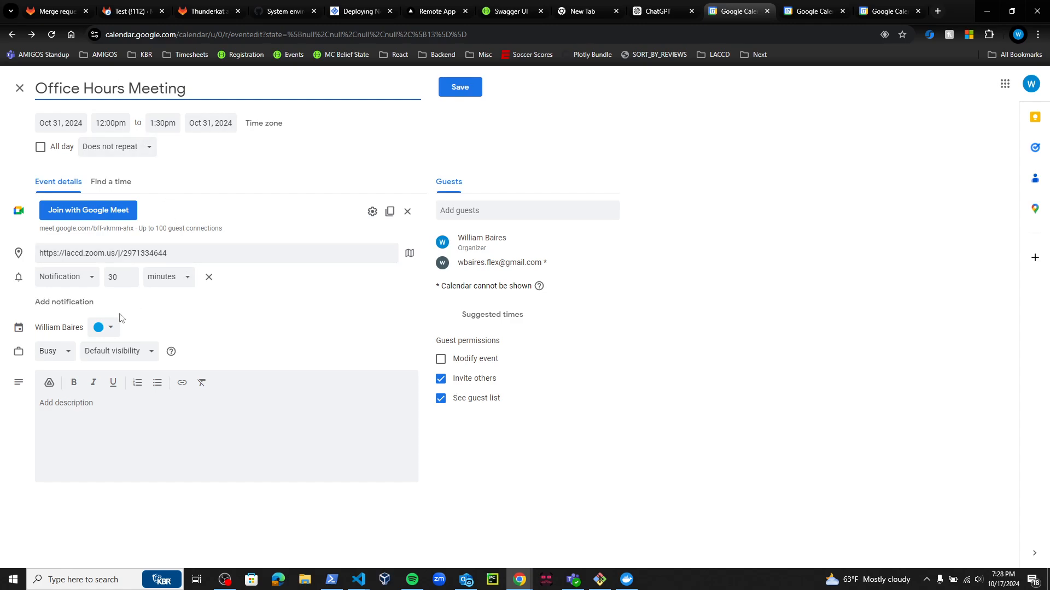
left_click(100, 328)
left_click(112, 355)
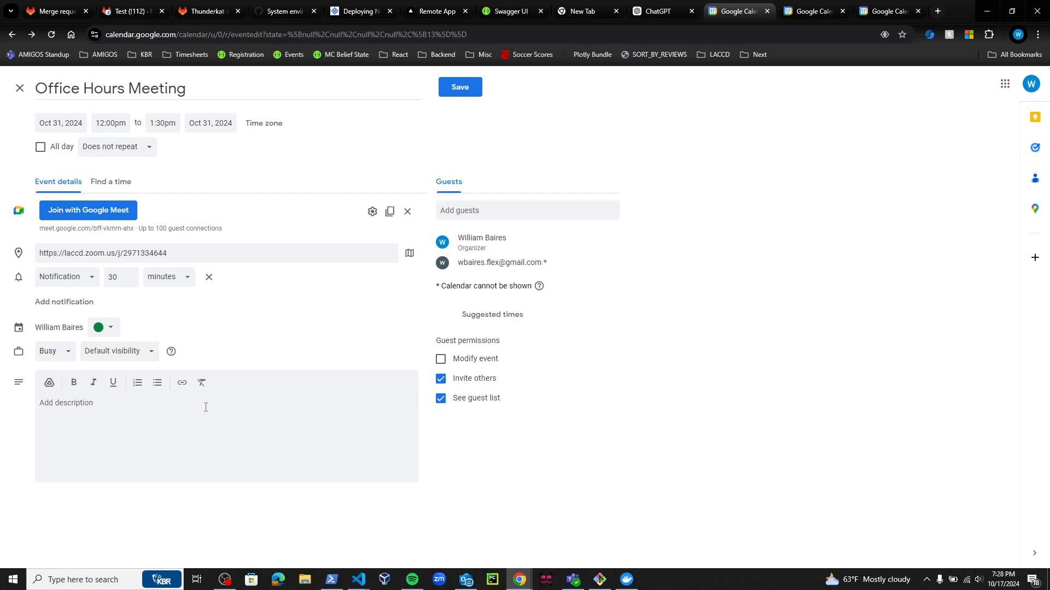
Try toggling the guest permissions for modifying the event, inviting others and seeing the guest list, restoring each one
left_click(441, 360)
left_click(441, 361)
left_click(442, 381)
left_click(441, 380)
left_click(441, 399)
left_click(441, 399)
Review the event's busy/free availability choices and its visibility choices
left_click(63, 358)
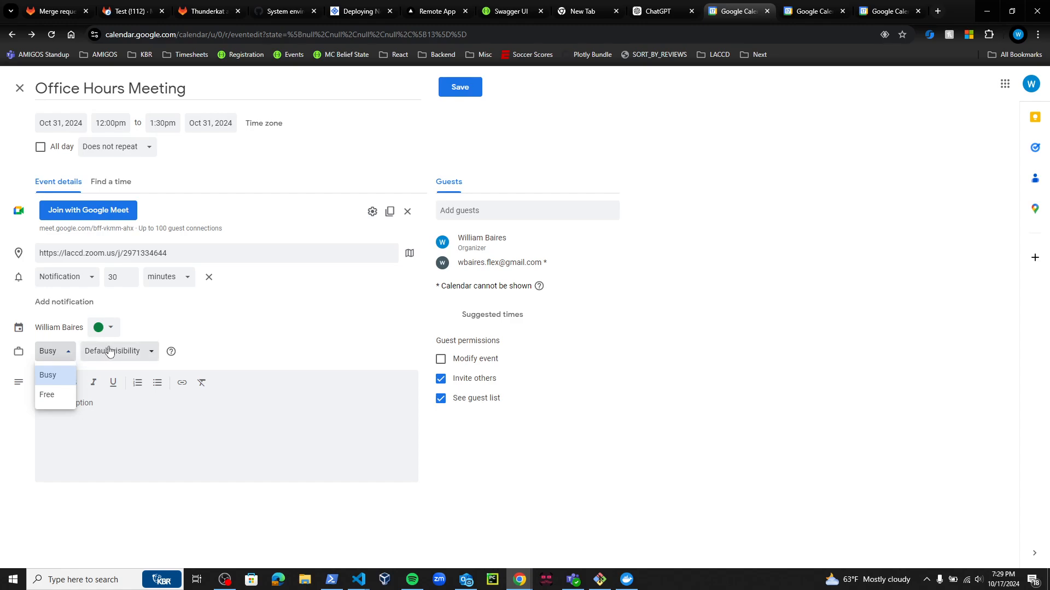
left_click(134, 354)
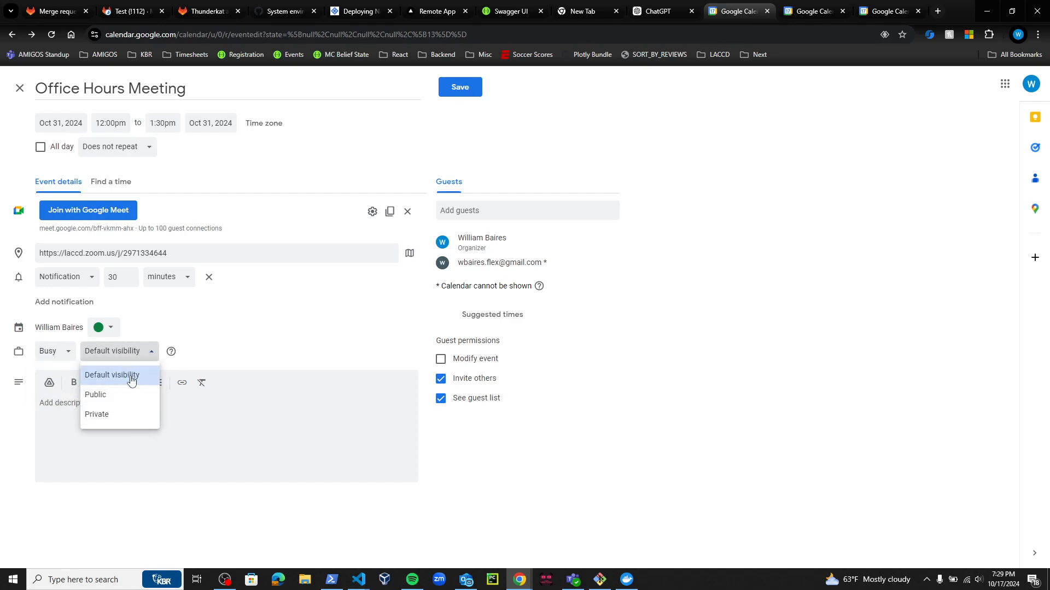
left_click(241, 342)
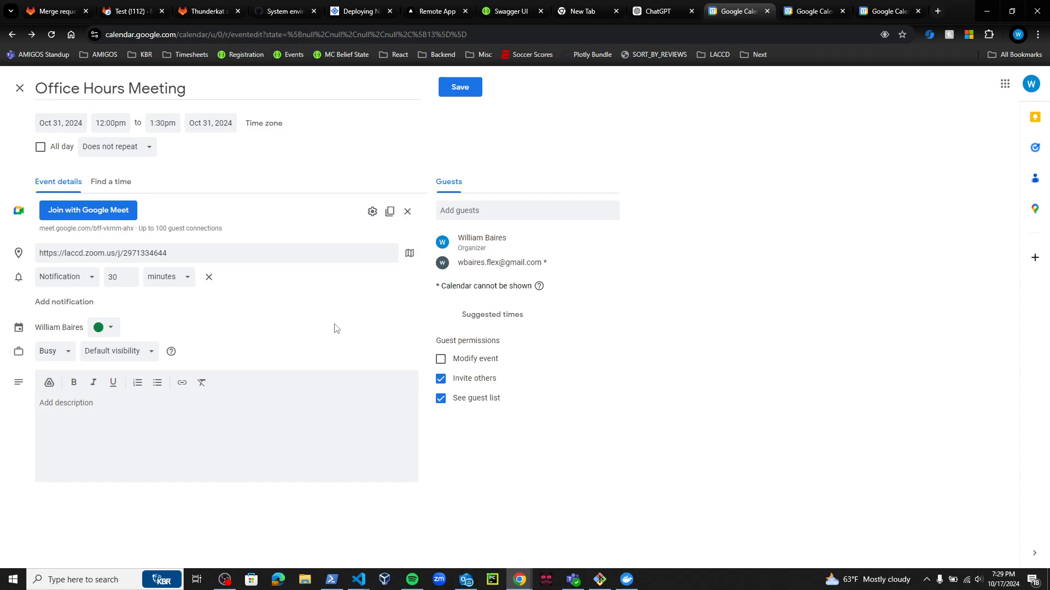
Review the Google Meet host controls without changing them and remove the Meet conferencing from the event
left_click(372, 211)
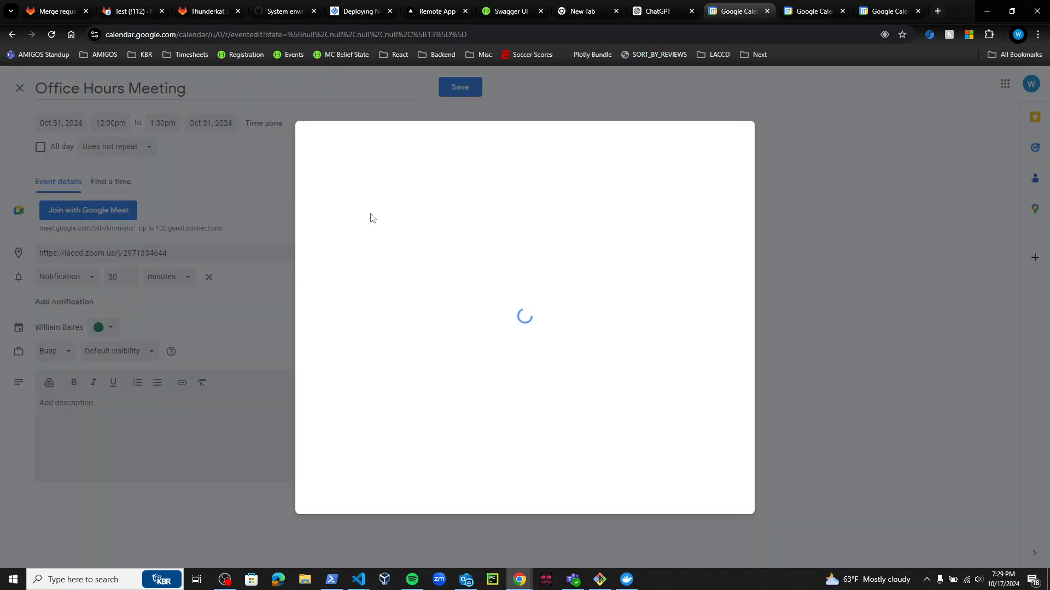
scroll(456, 295, "down", 1)
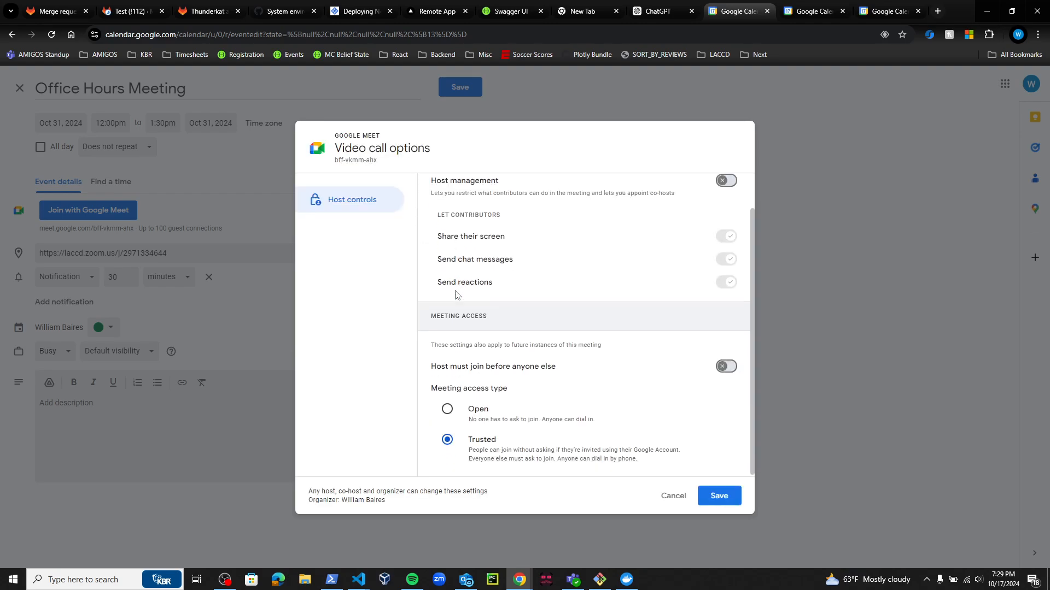
scroll(456, 295, "up", 1)
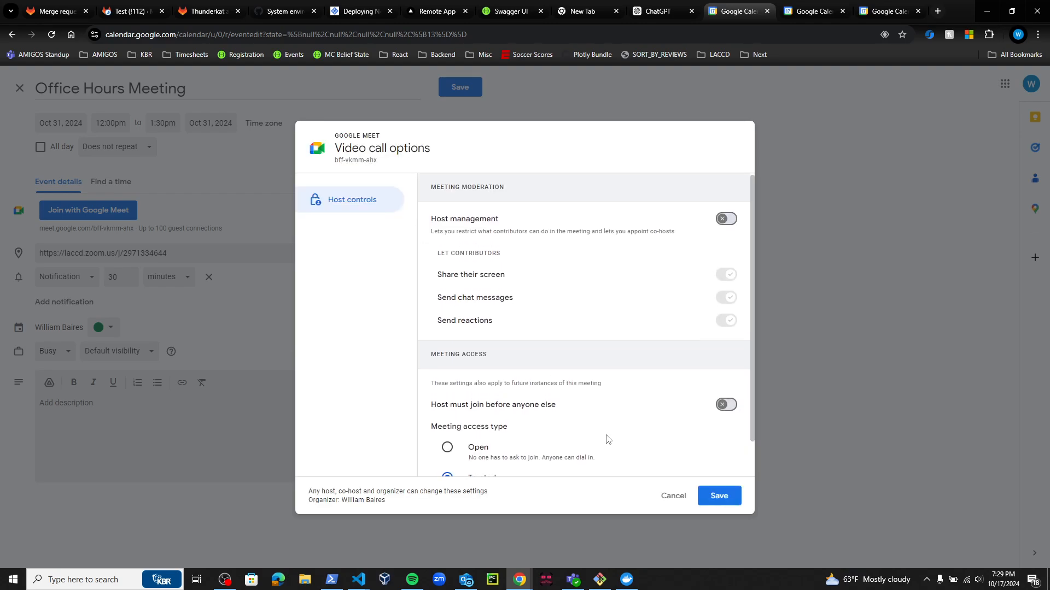
left_click(673, 496)
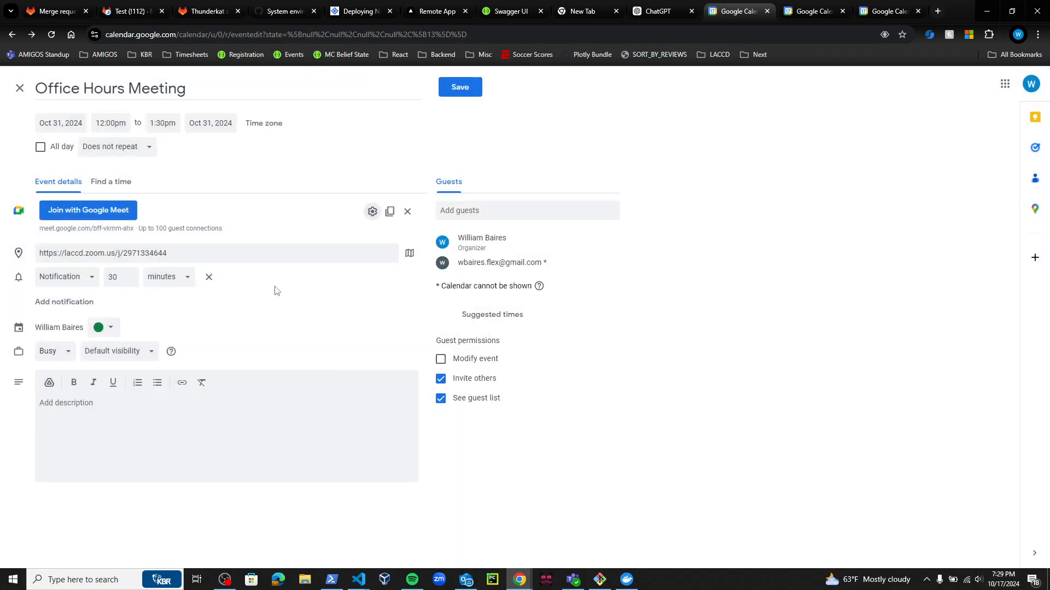
left_click(408, 211)
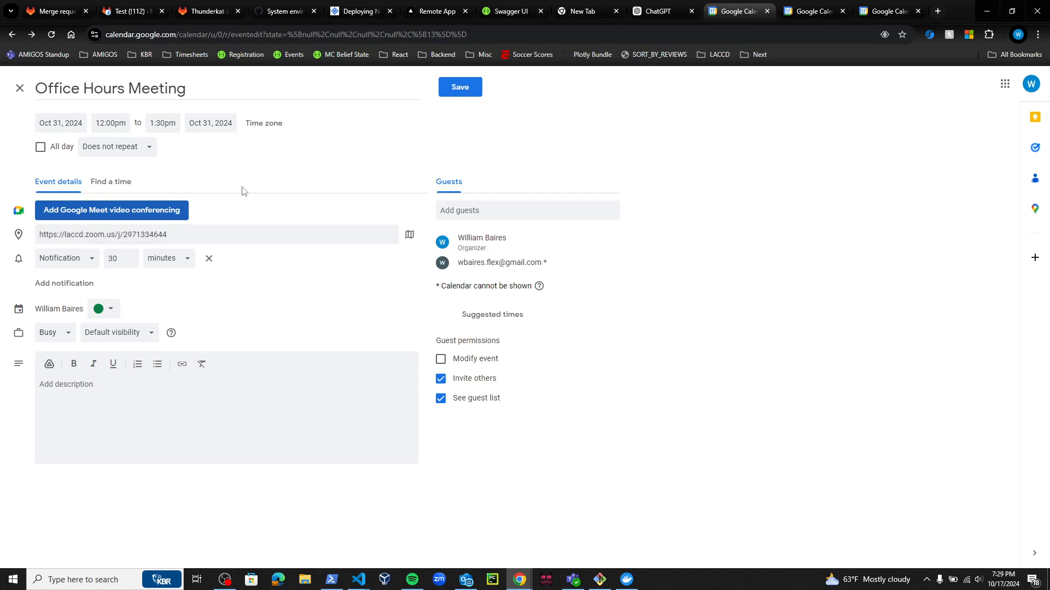
Check the Zoom link in the Office Hours Meeting's location, save the event and send the invitation emails to its guests
left_click(107, 230)
right_click(108, 230)
left_click(77, 233)
triple_click(77, 232)
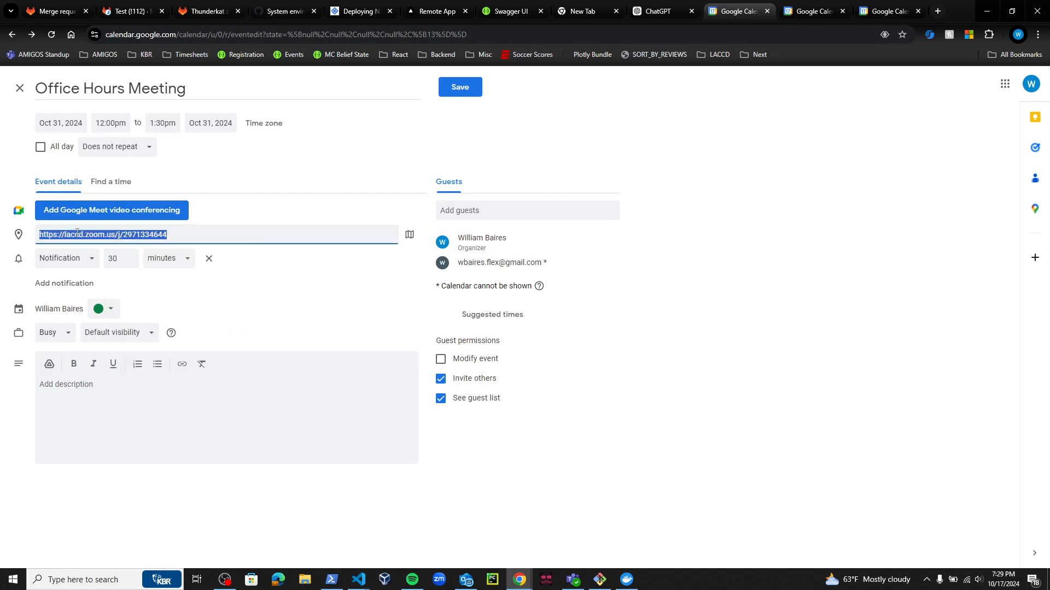
triple_click(146, 236)
left_click(307, 211)
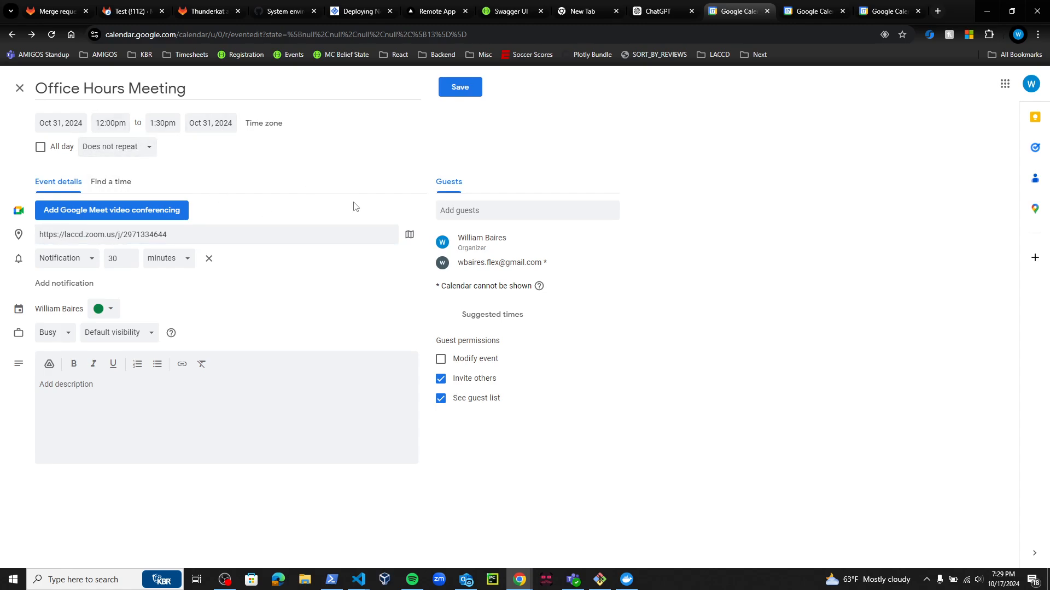
left_click(460, 87)
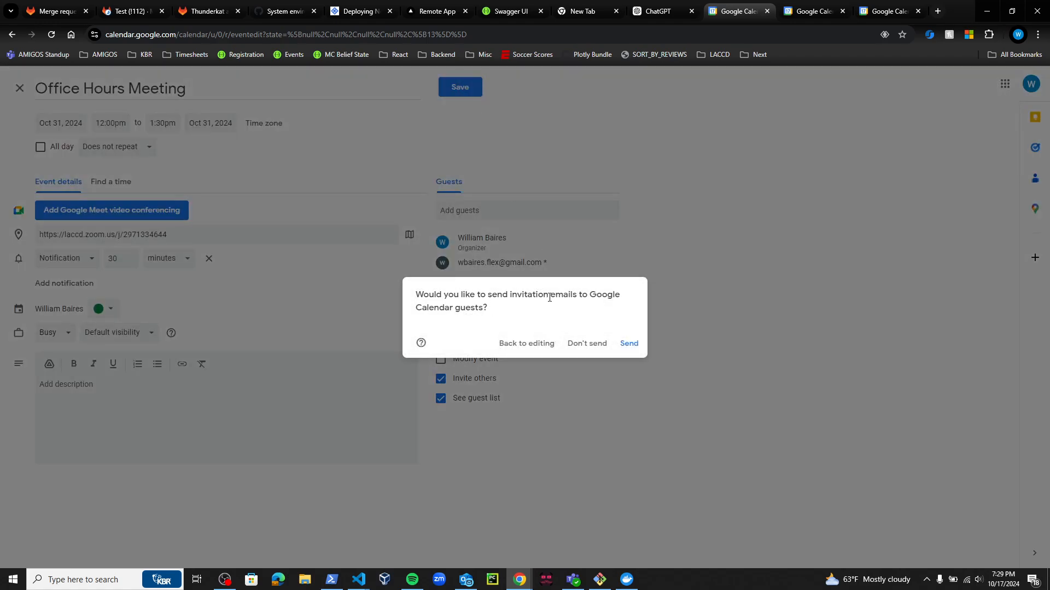
left_click(628, 343)
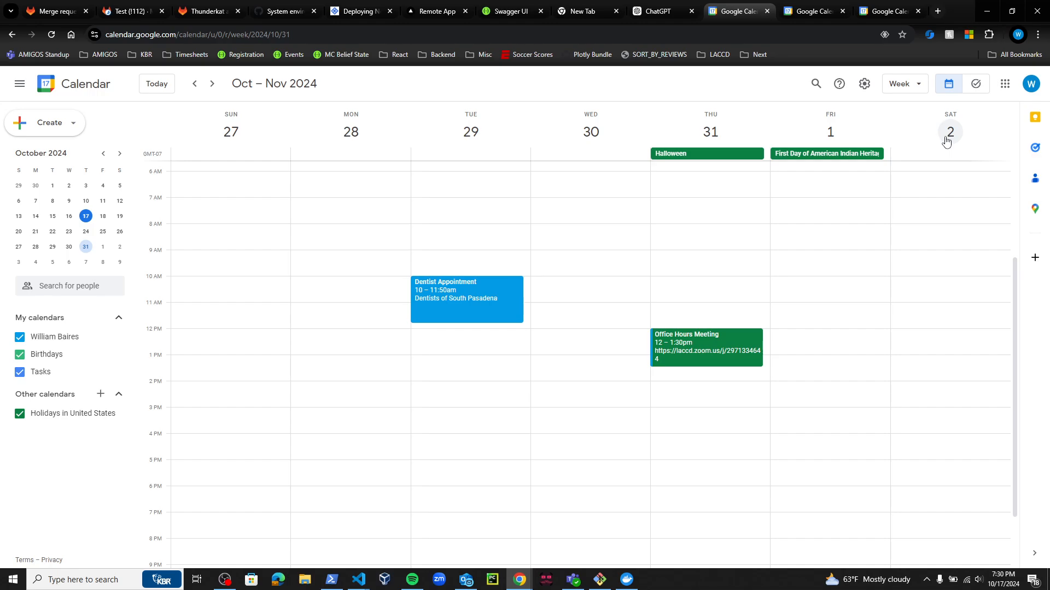
Review the saved Office Hours Meeting's details, its response note option and its additional event actions
left_click(706, 345)
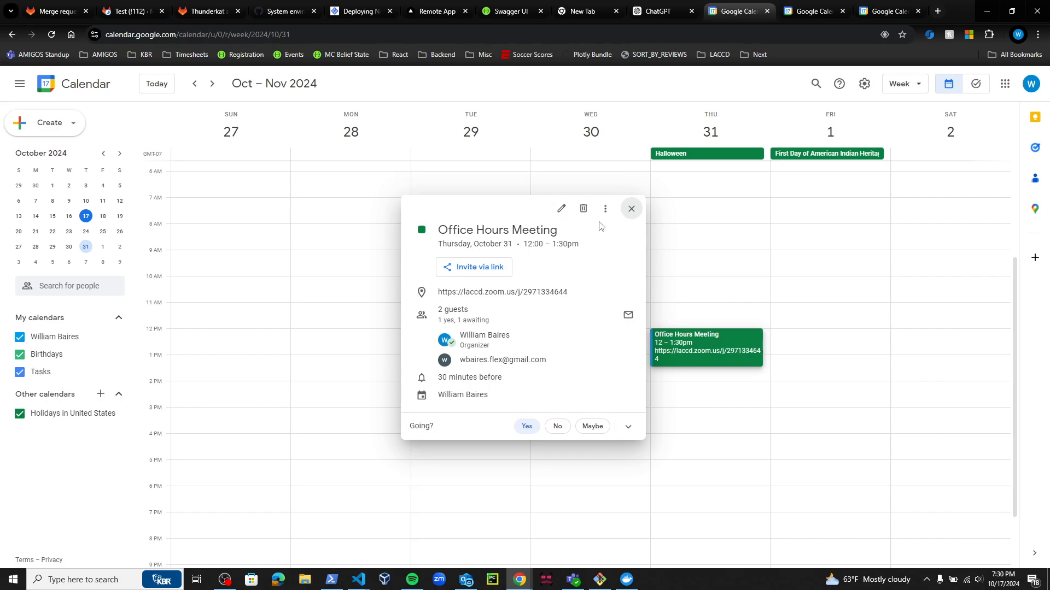
left_click(632, 434)
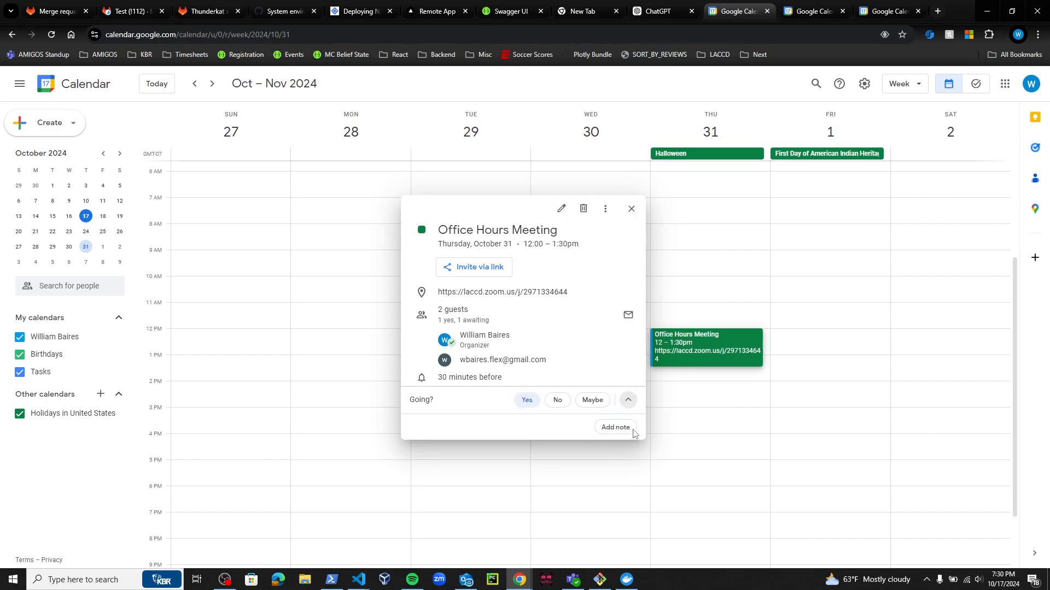
left_click(605, 209)
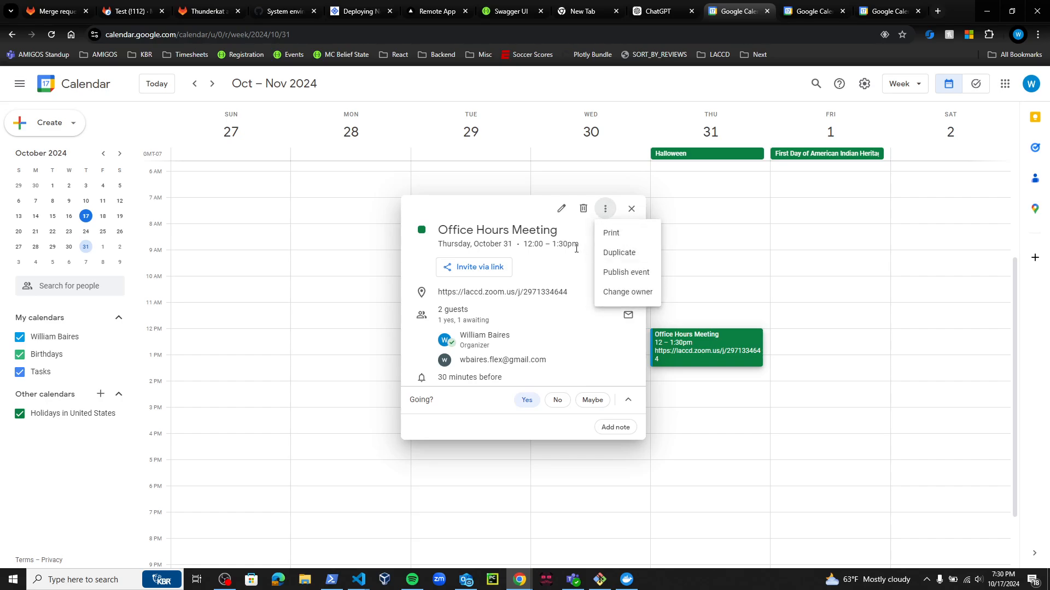
left_click(497, 155)
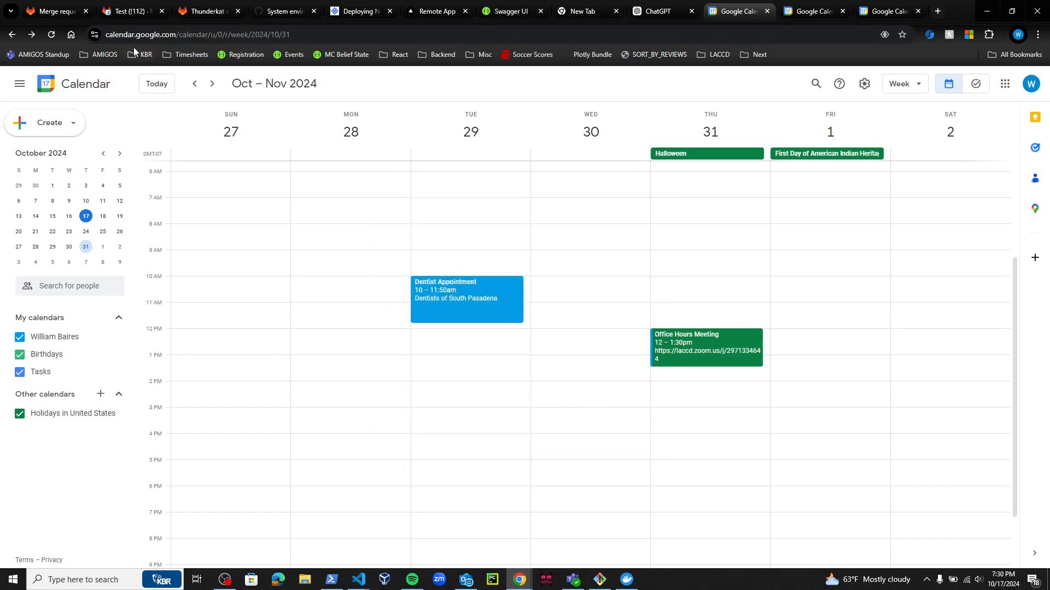
Reload the calendar and examine the Office Hours Meeting's guest responses and the invited guest's contact details
left_click(52, 35)
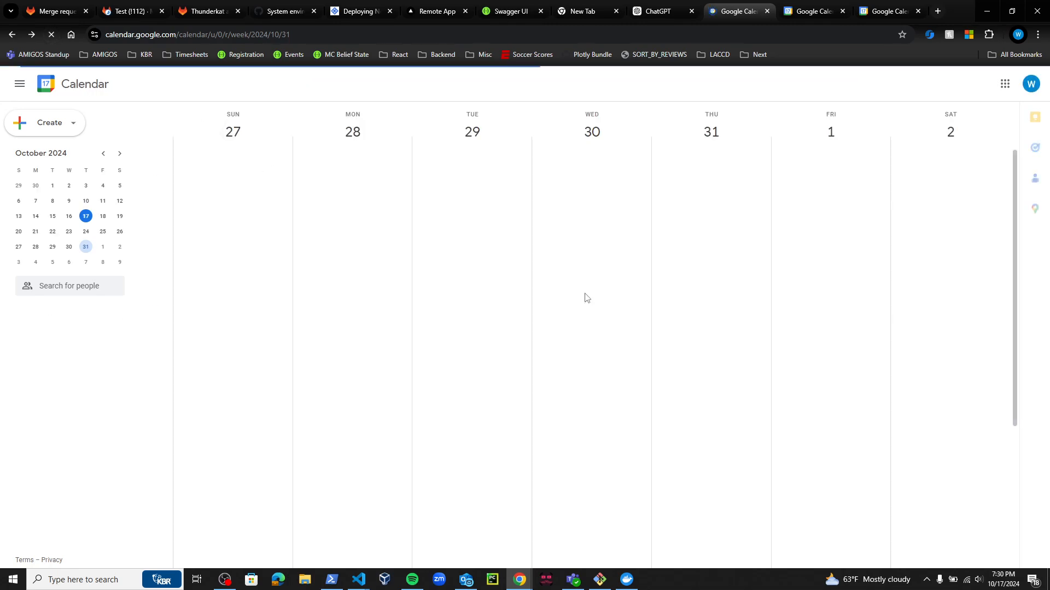
left_click(694, 273)
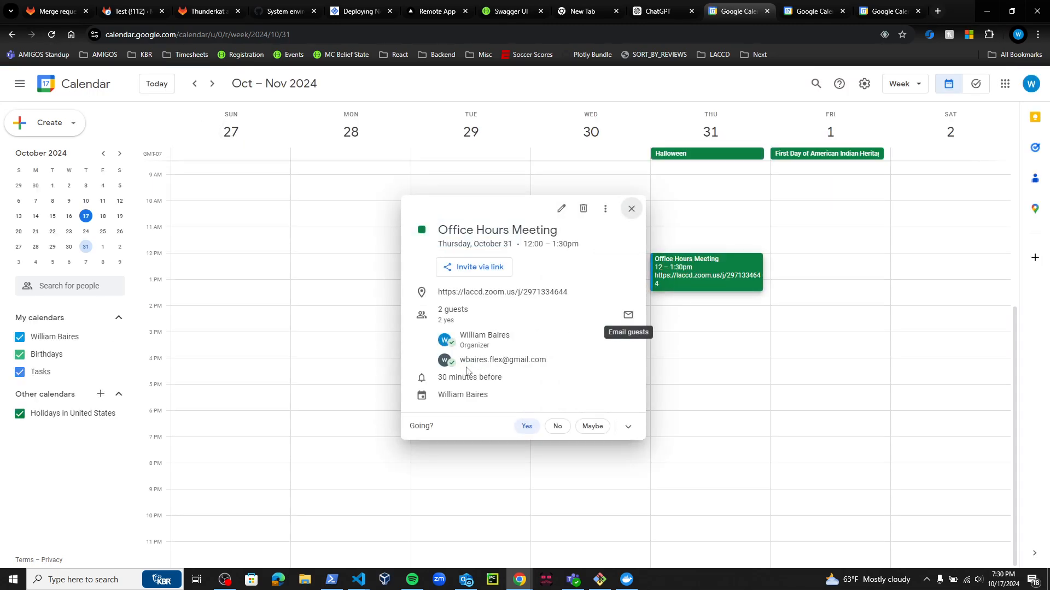
triple_click(487, 361)
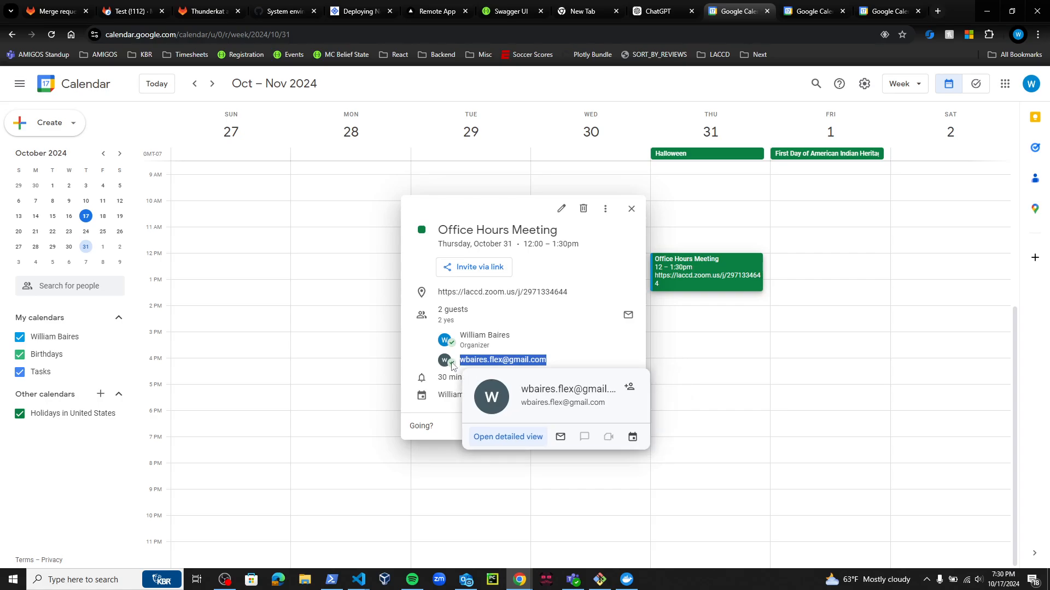
left_click(508, 437)
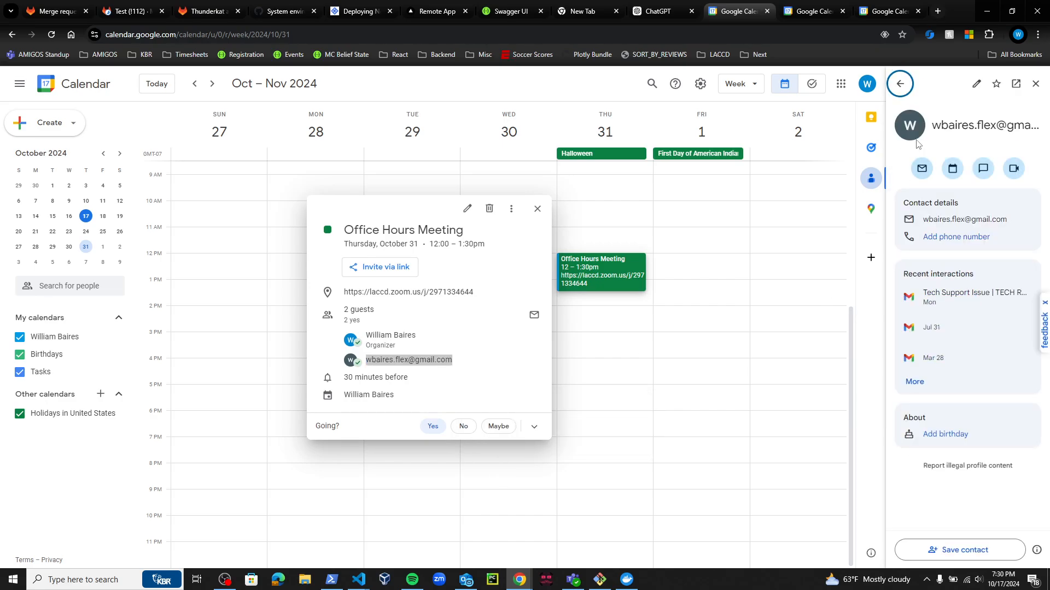
left_click(901, 92)
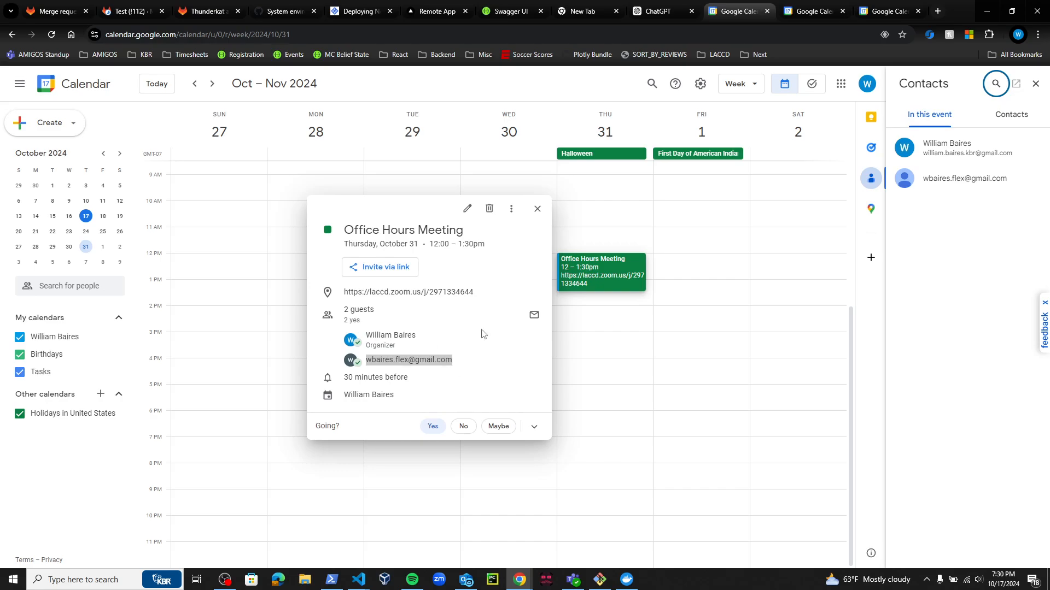
left_click(1036, 83)
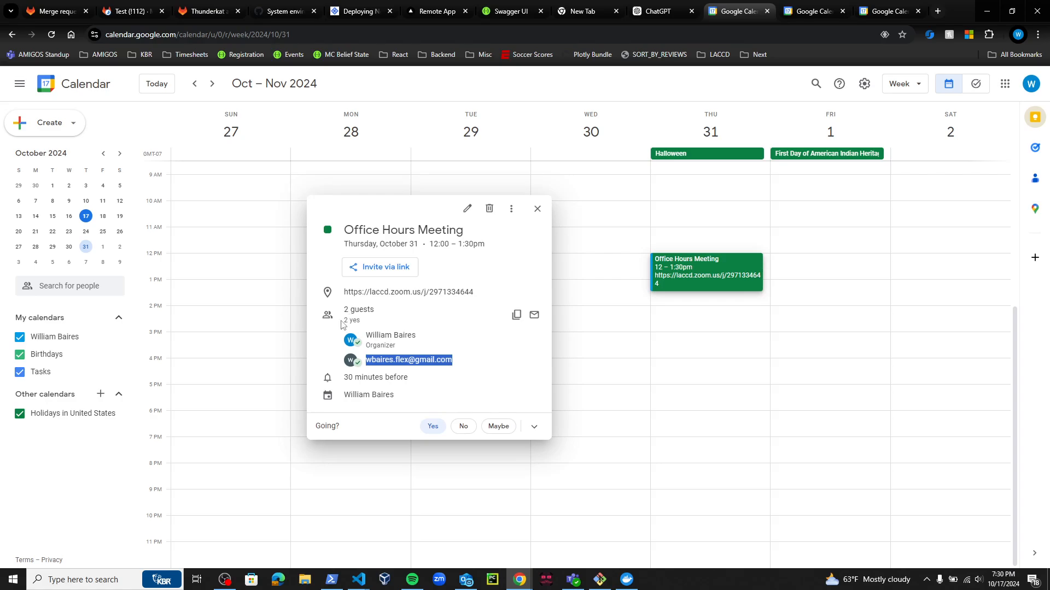
left_click_drag(342, 306, 364, 324)
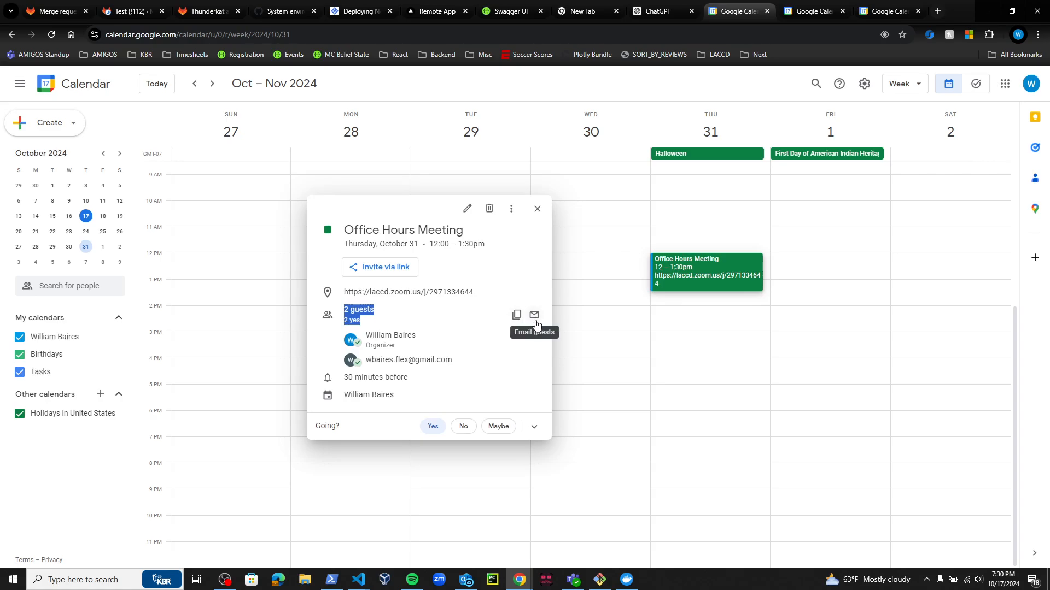
left_click(482, 280)
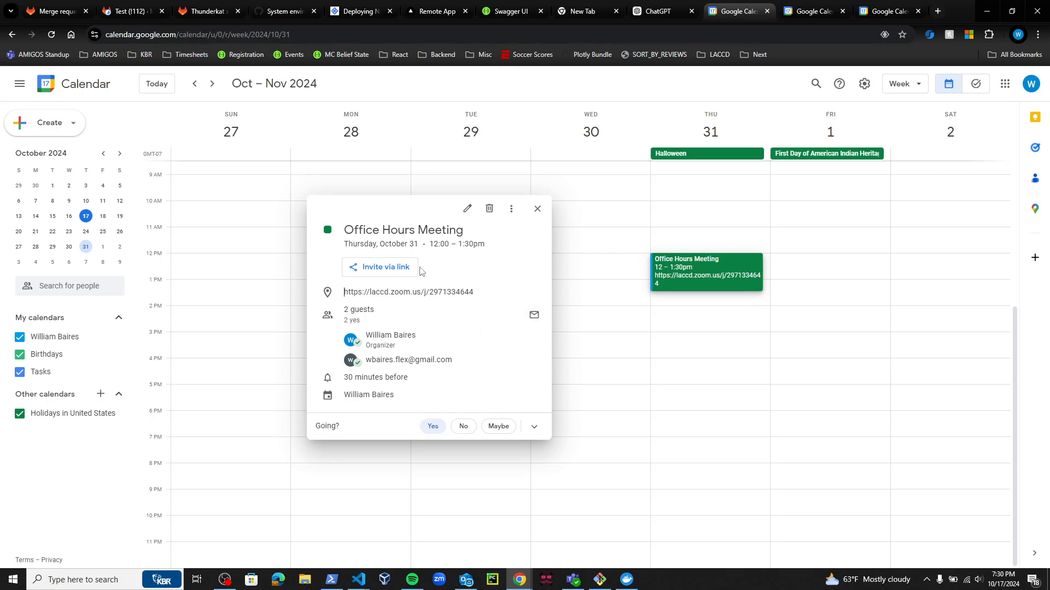
Open the Office Hours Meeting for editing, review its additional actions and close it without changes
left_click(469, 211)
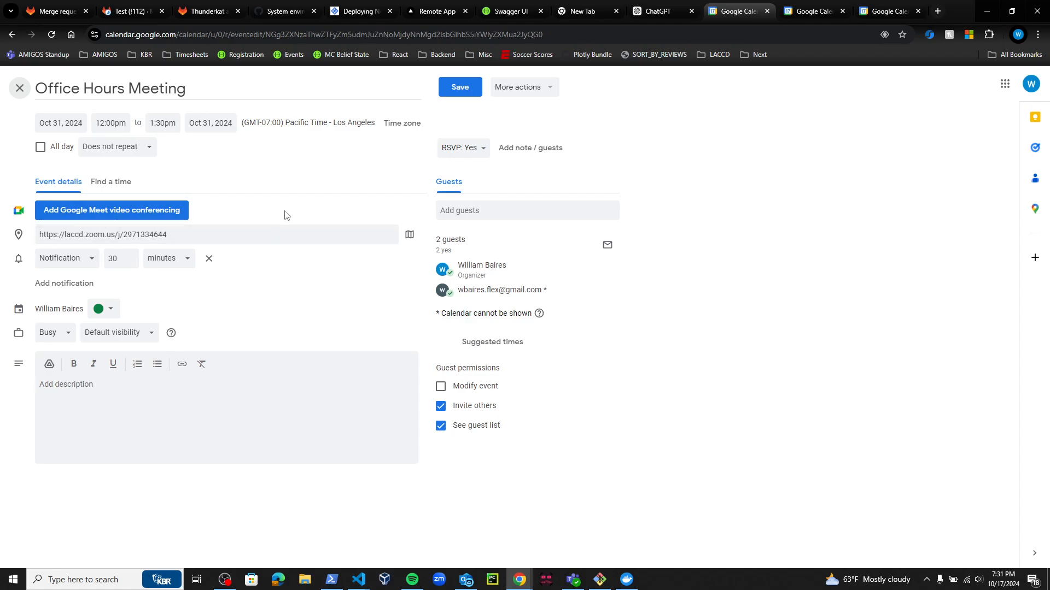
left_click(528, 87)
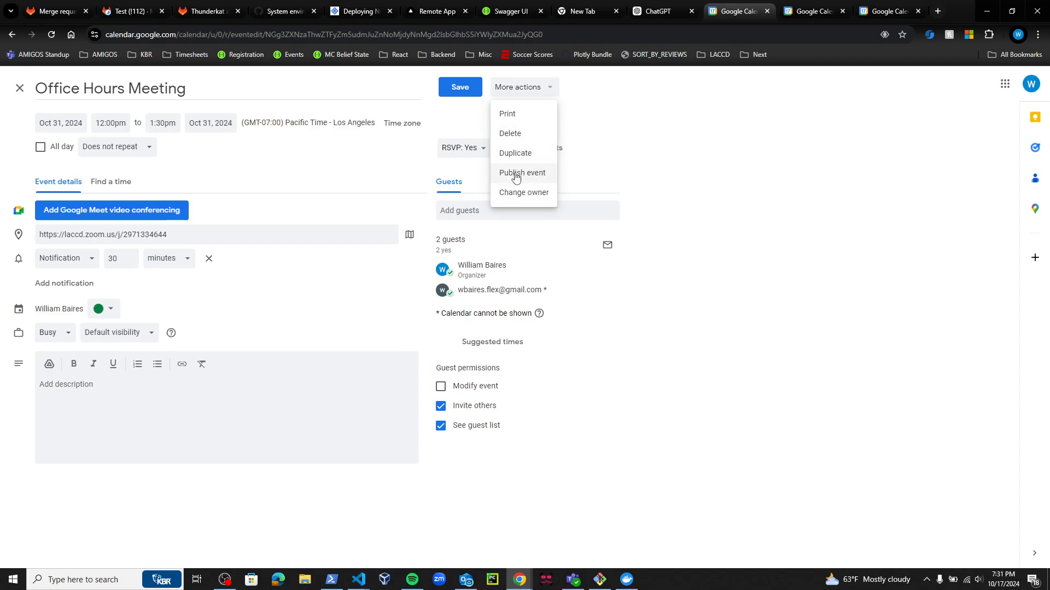
left_click(20, 87)
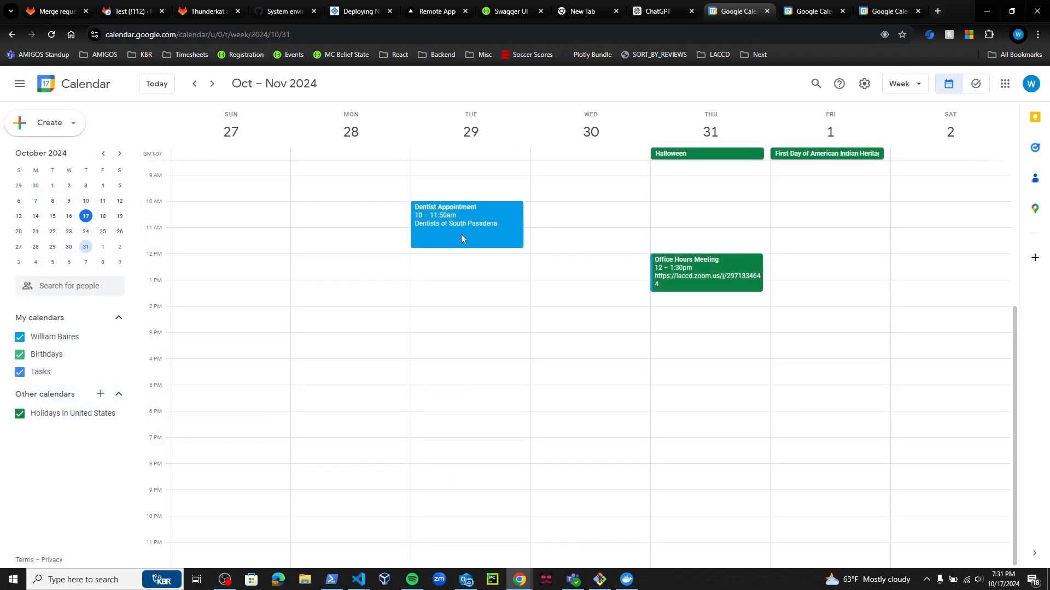
Delete the Office Hours Meeting on October 31 without sending cancellation emails to the guests
left_click(671, 279)
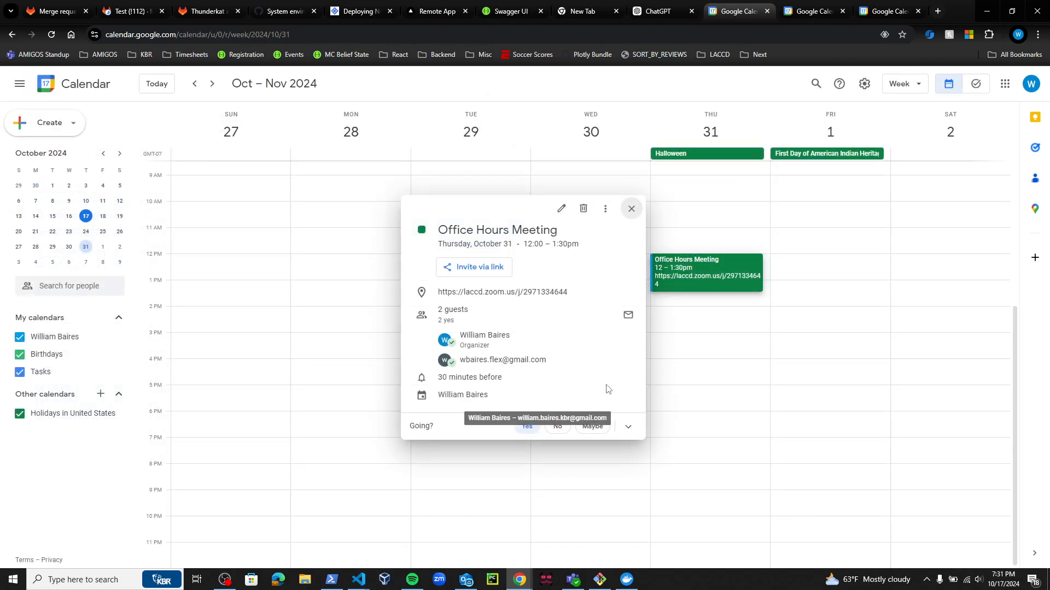
left_click(588, 209)
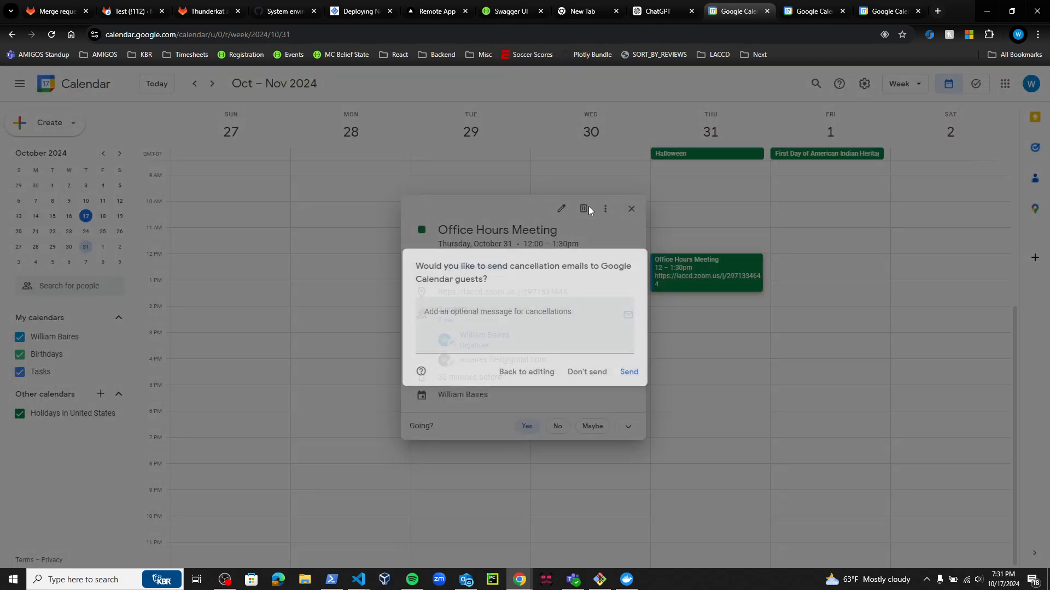
left_click(596, 375)
Delete all events of the recurring Dentist Appointment
left_click(475, 229)
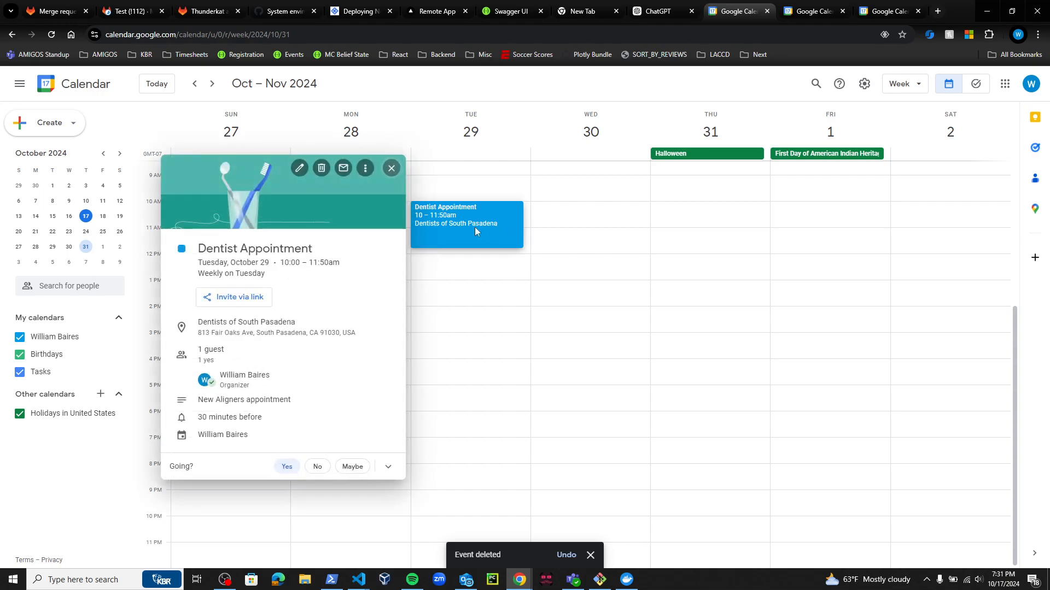
left_click(321, 167)
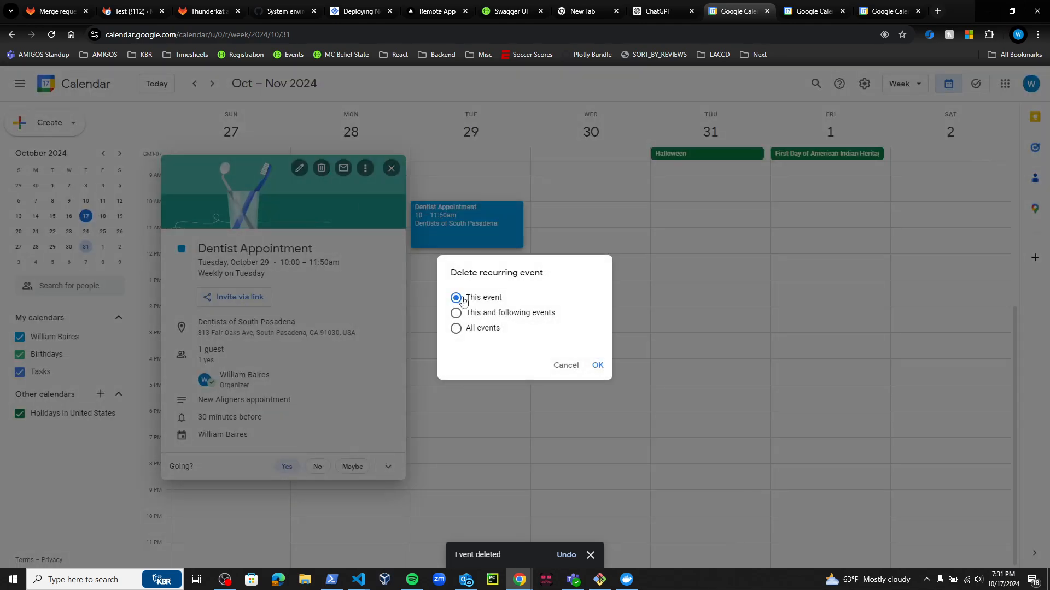
left_click(504, 317)
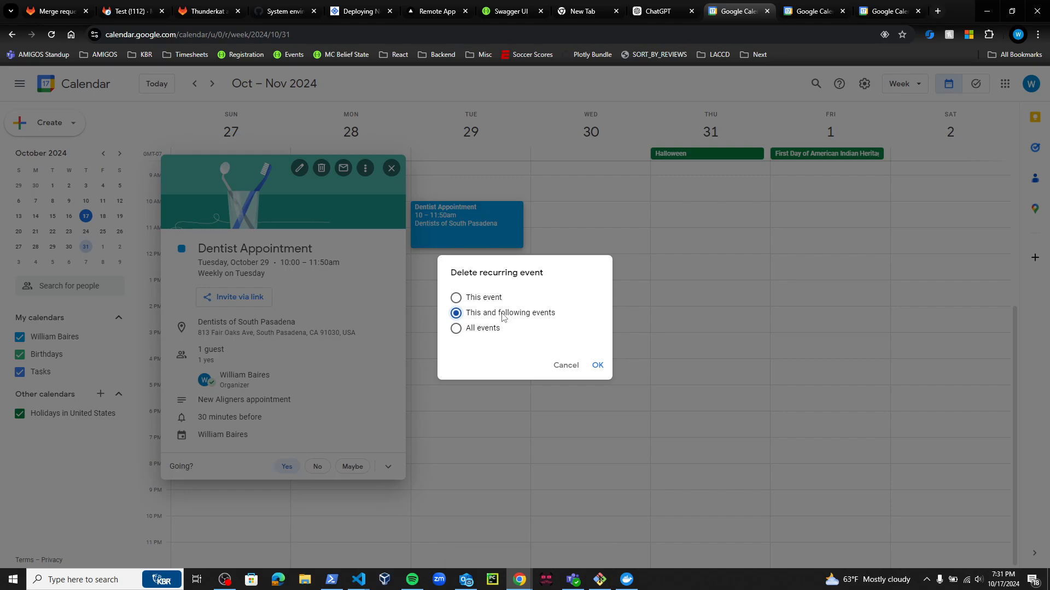
left_click(480, 328)
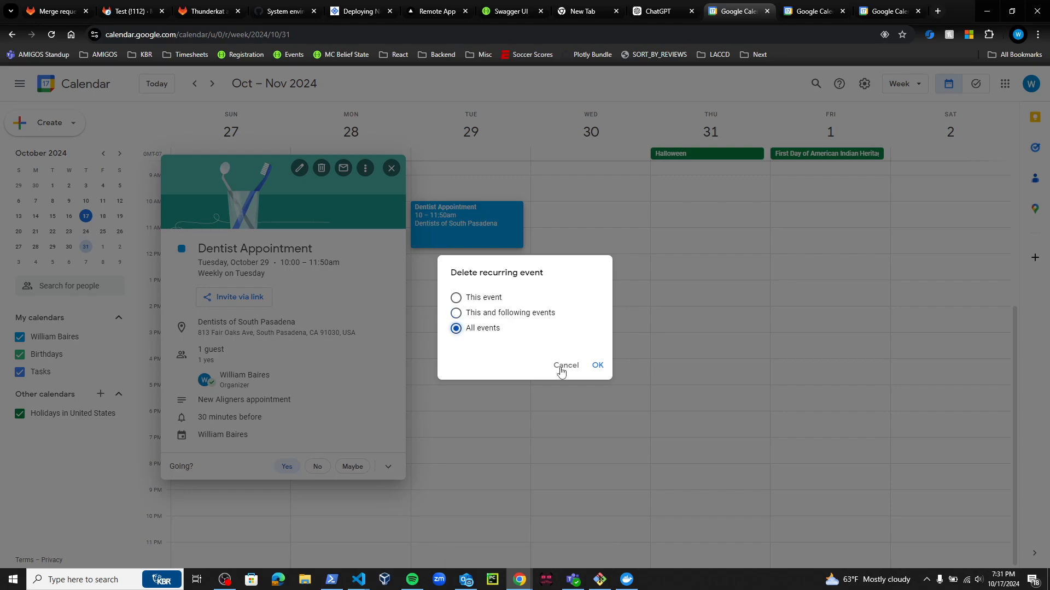
left_click(595, 365)
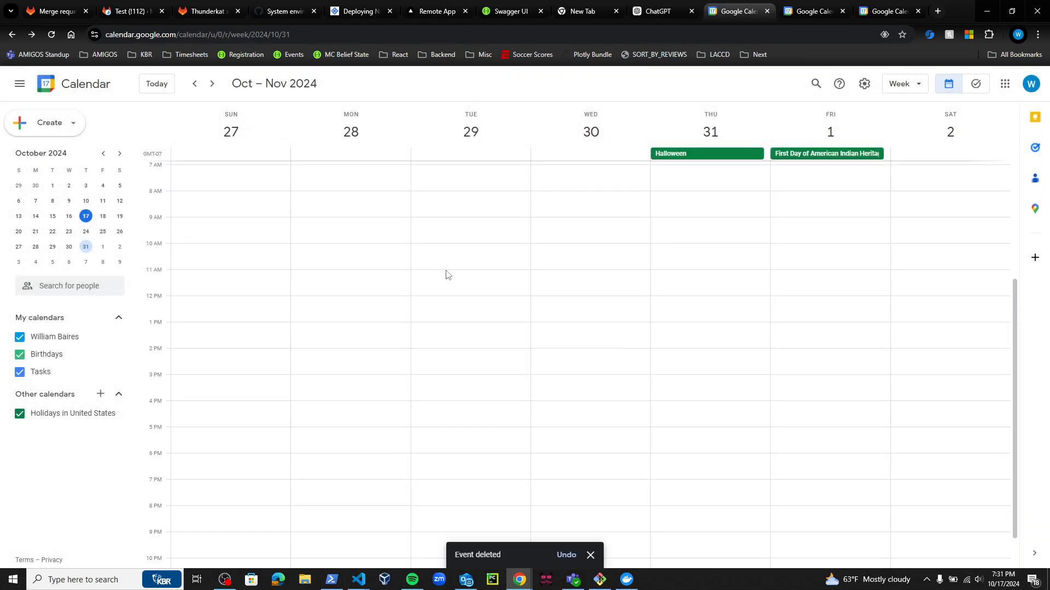
scroll(446, 273, "up", 3)
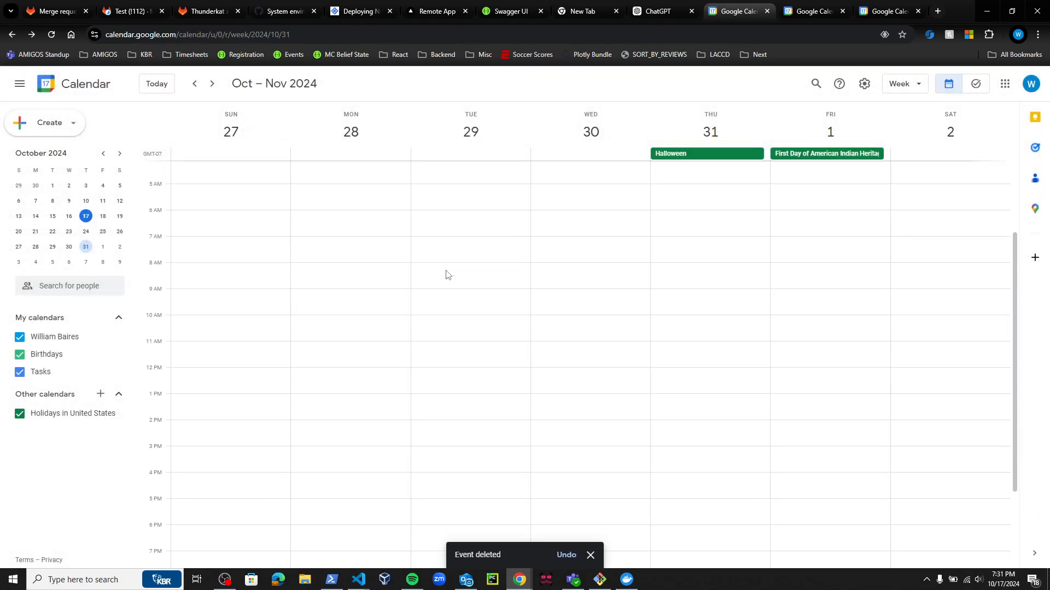
left_click(494, 155)
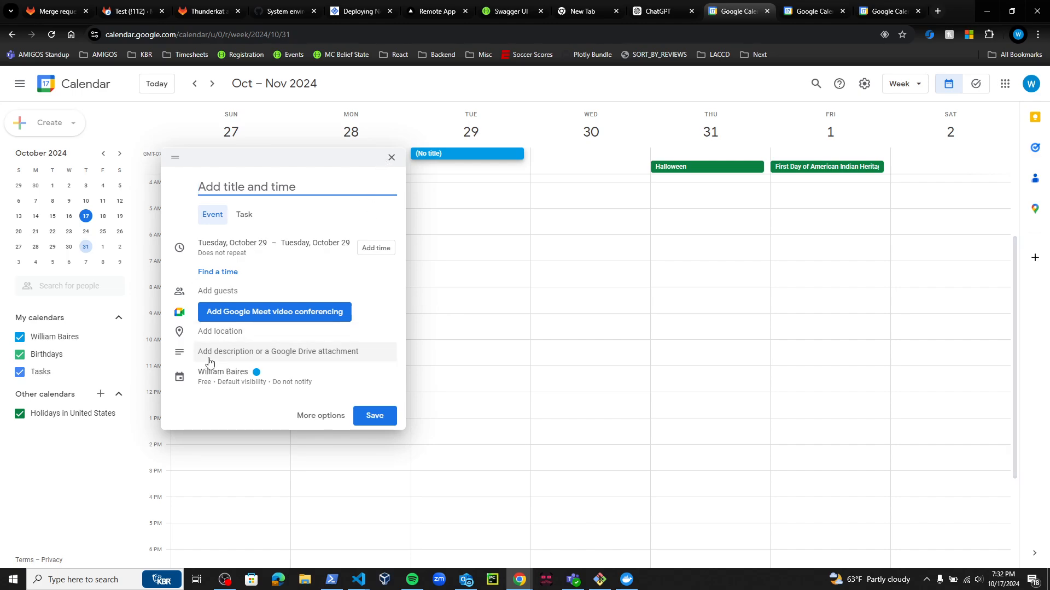
left_click(304, 414)
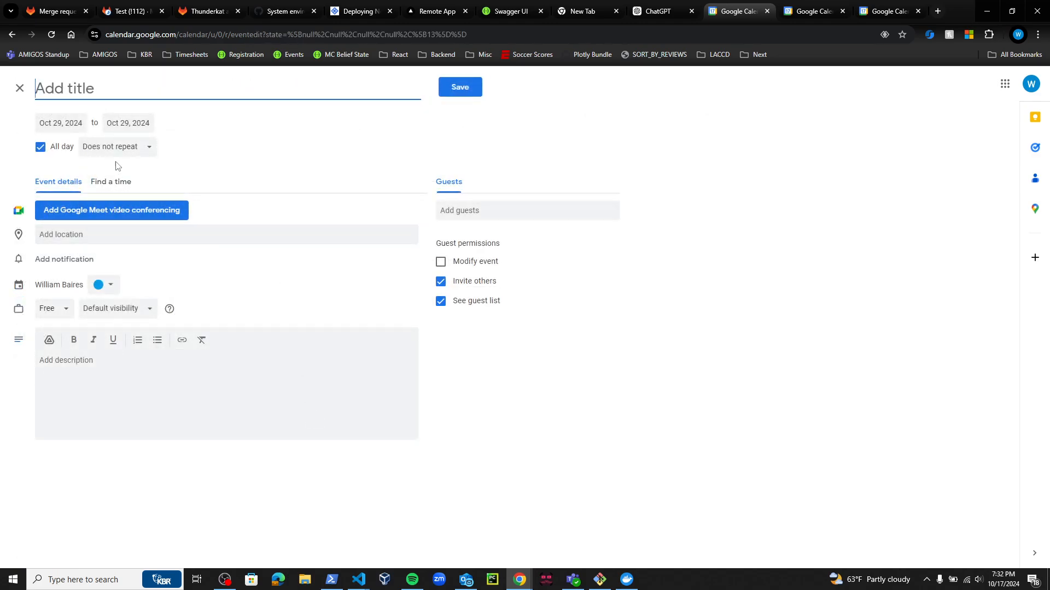
left_click(25, 88)
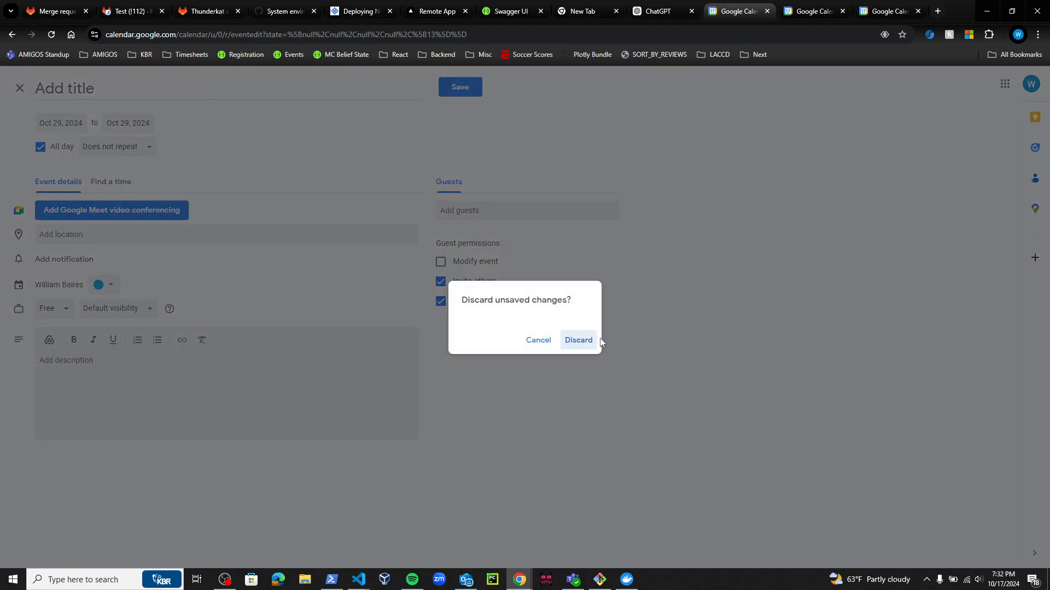
left_click(584, 341)
Start an entry on Wednesday, October 30 at 7:00am and review its Task and Appointment schedule types, including the booking page description
left_click(540, 270)
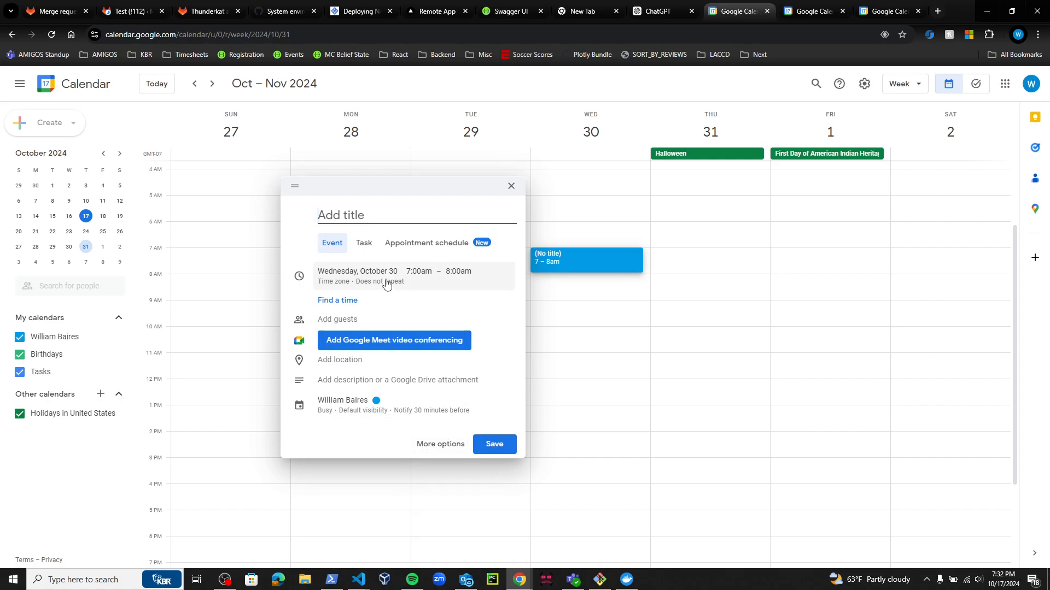
left_click(364, 243)
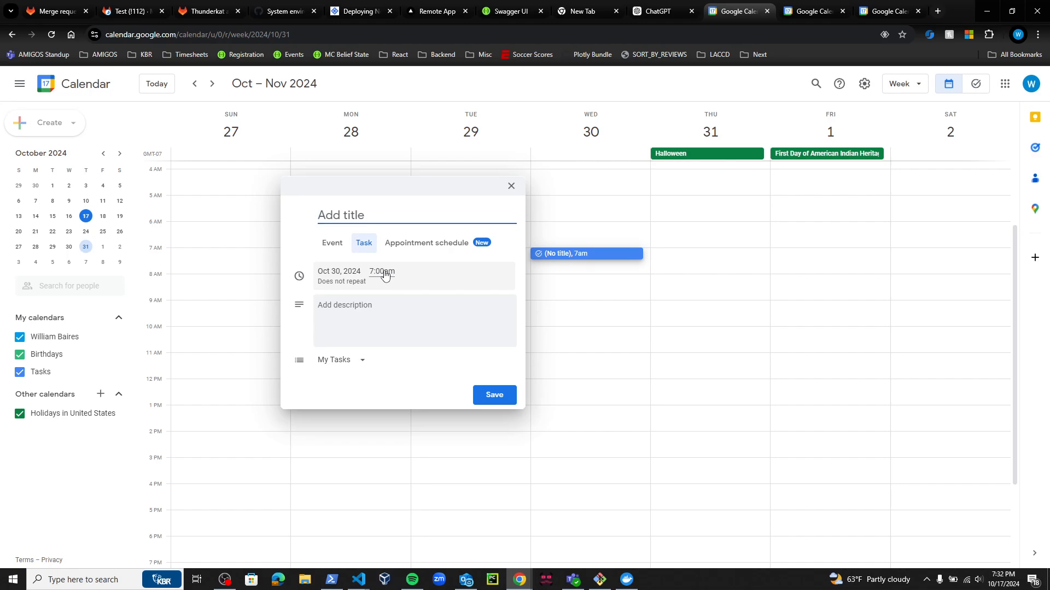
right_click(423, 252)
left_click(397, 241)
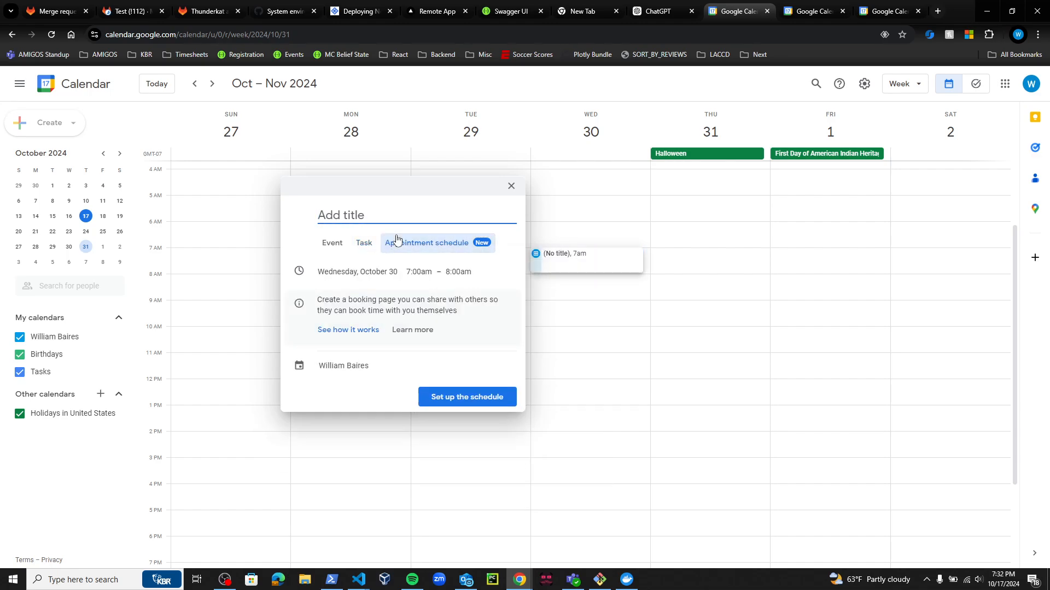
right_click(394, 303)
key("Escape")
triple_click(380, 301)
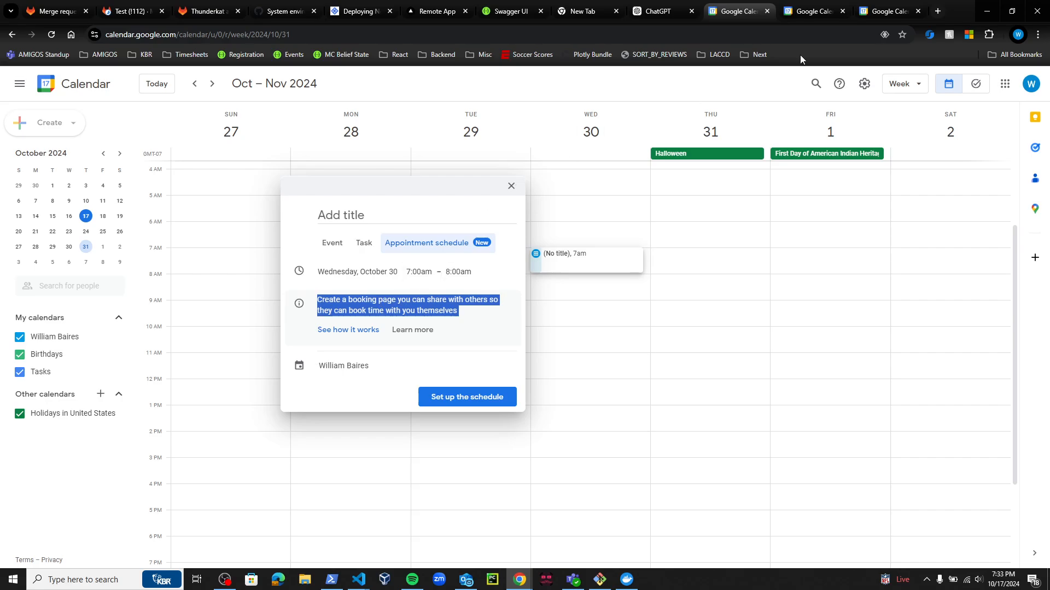
Open calendly.com in a new browser tab and view its event types page
left_click(937, 11)
type("calendly.com")
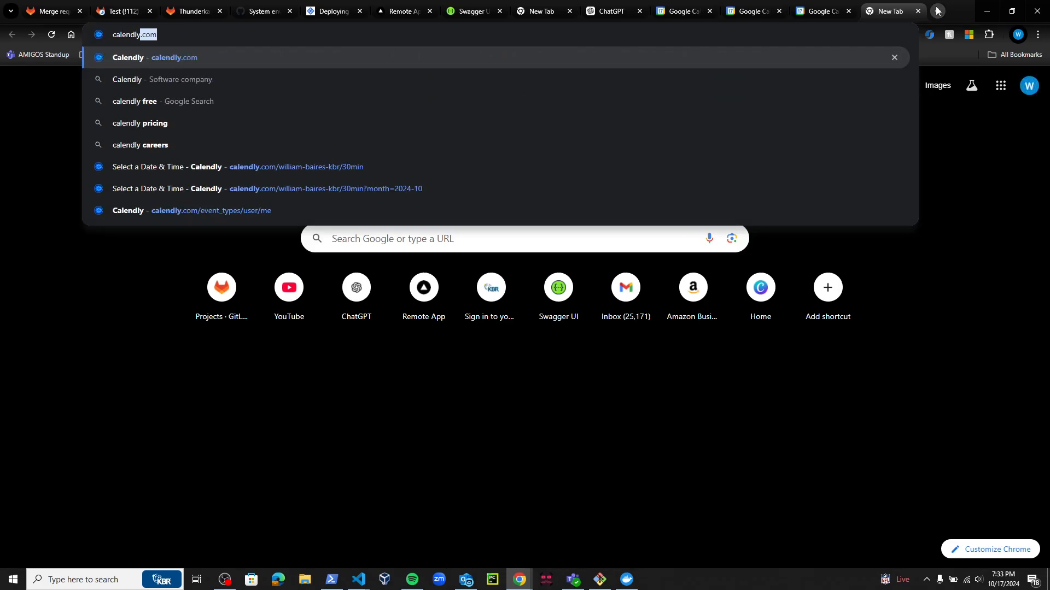
key("Return")
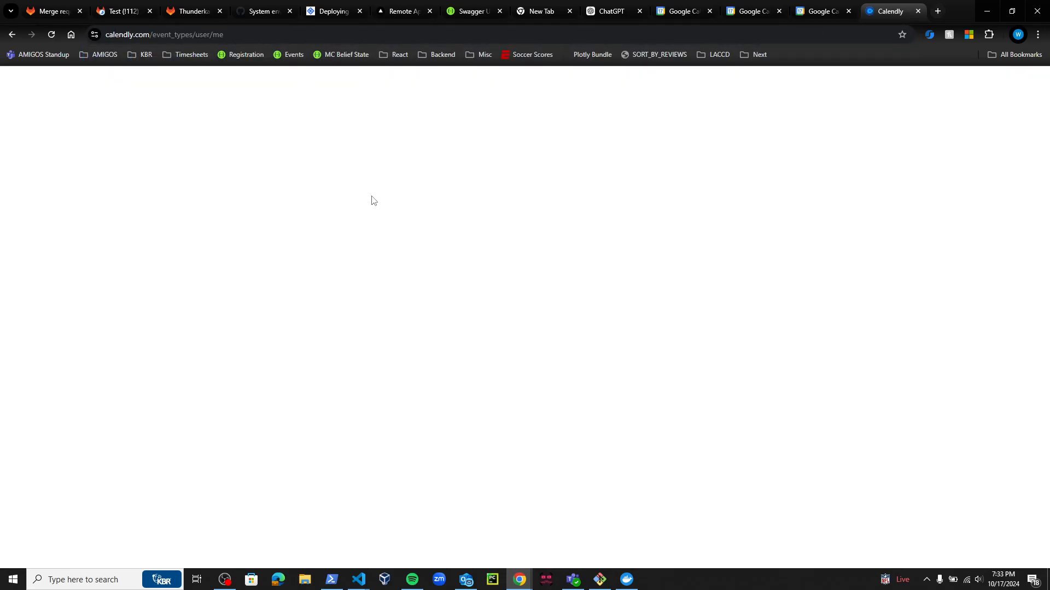
left_click(750, 11)
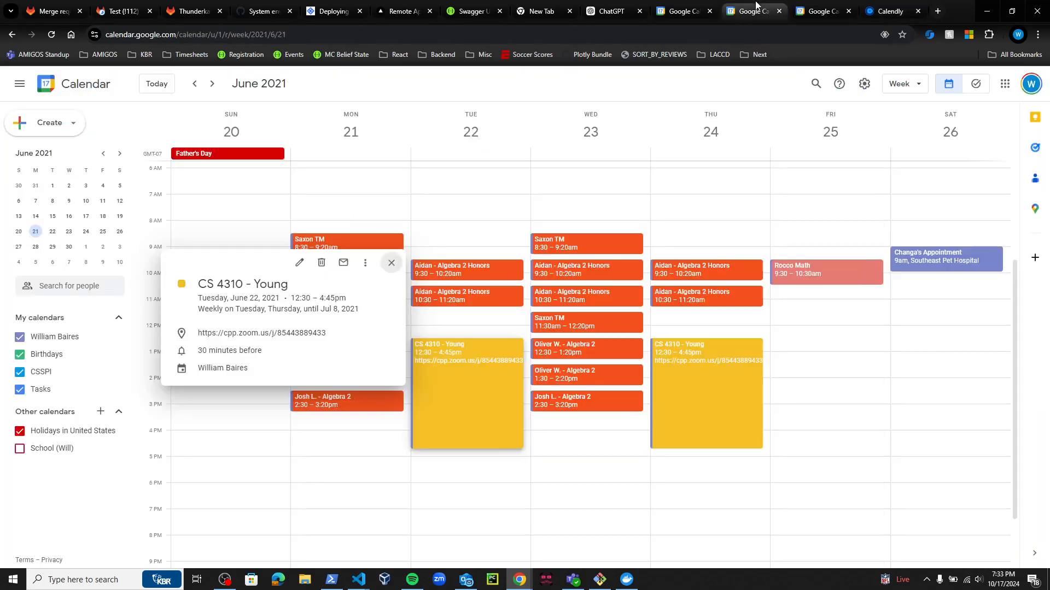
left_click(880, 4)
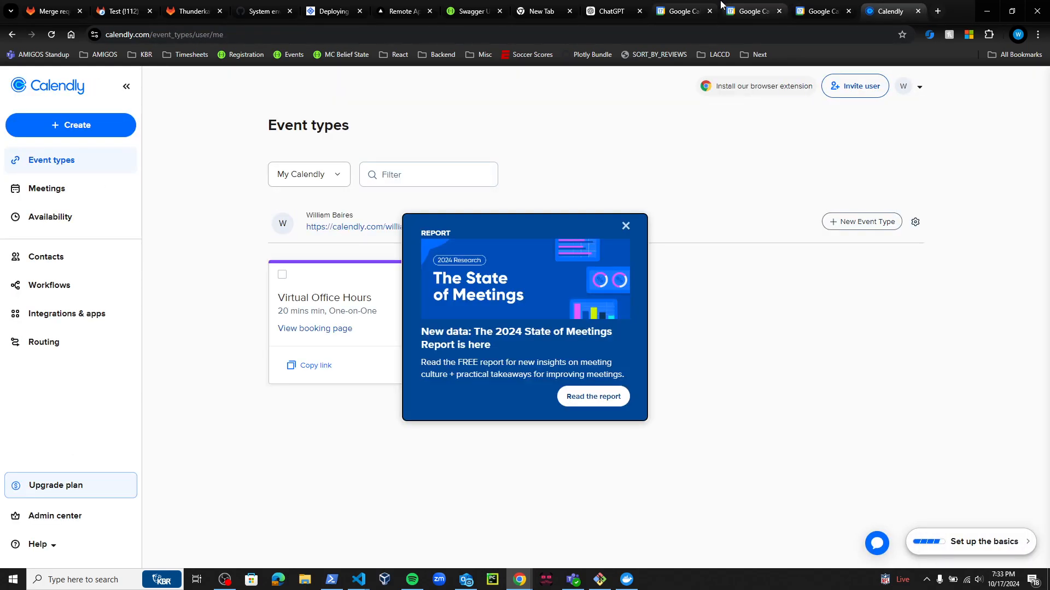
Switch back to the Google Calendar week of October 27 and discard the untitled appointment schedule draft
left_click(749, 6)
left_click(681, 10)
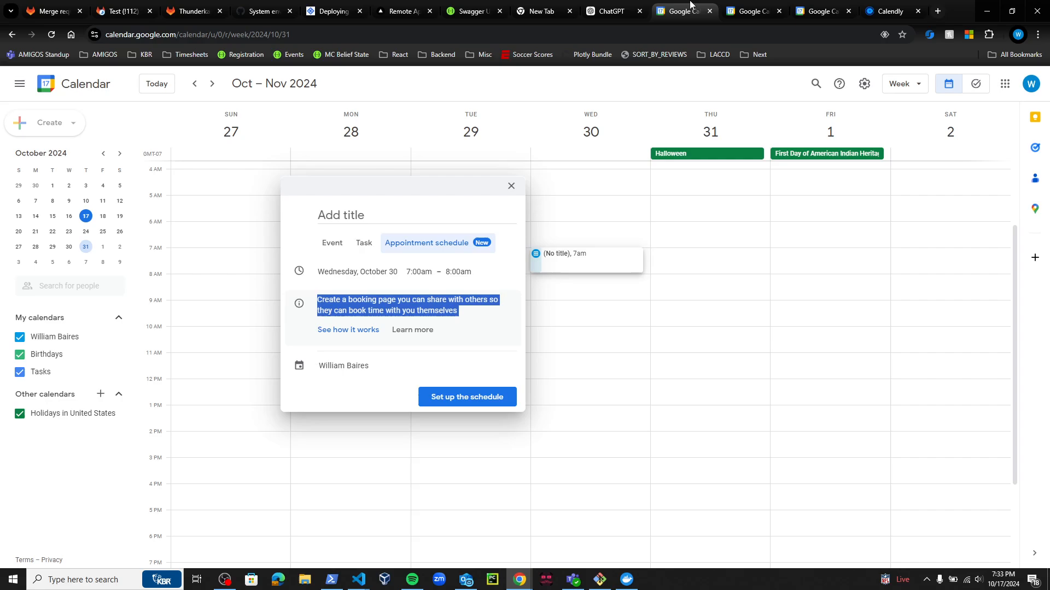
left_click(511, 187)
scroll(512, 244, "up", 1)
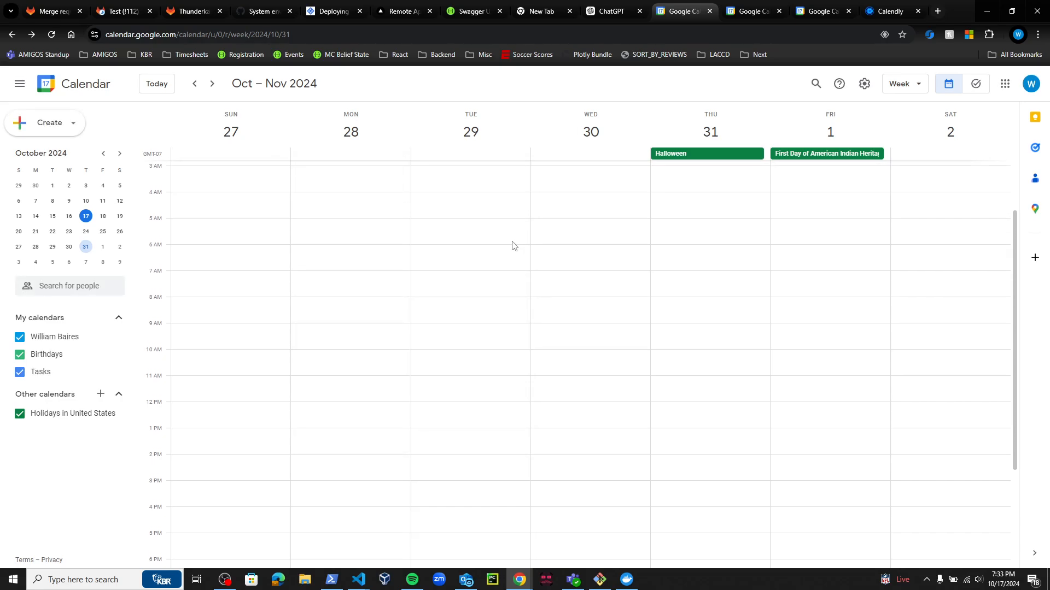